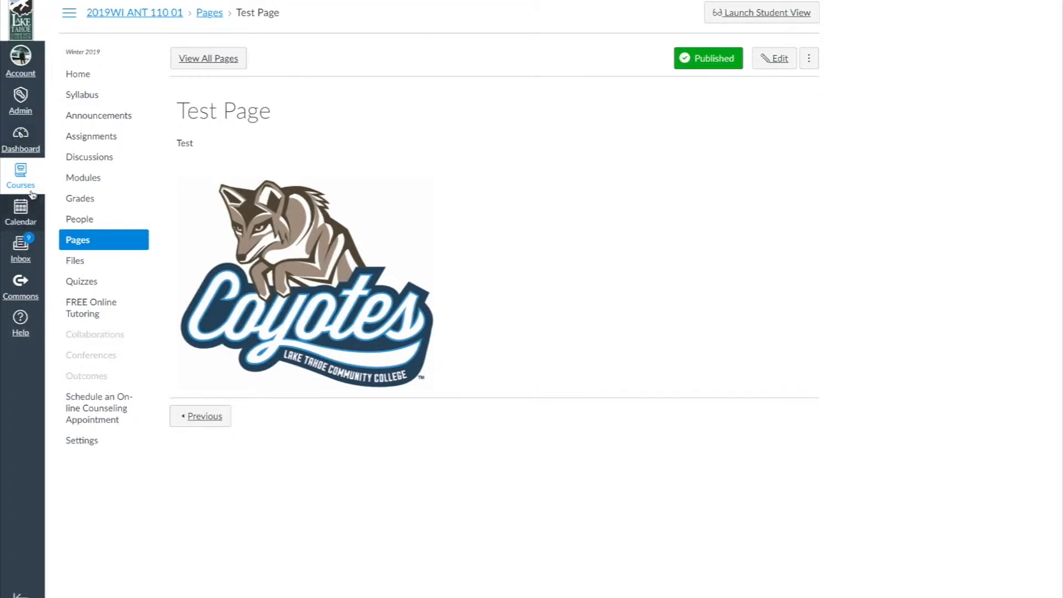
Open the Deviance course (2019SP SOC 104 01) from the dashboard and go to its course content import page
click(26, 138)
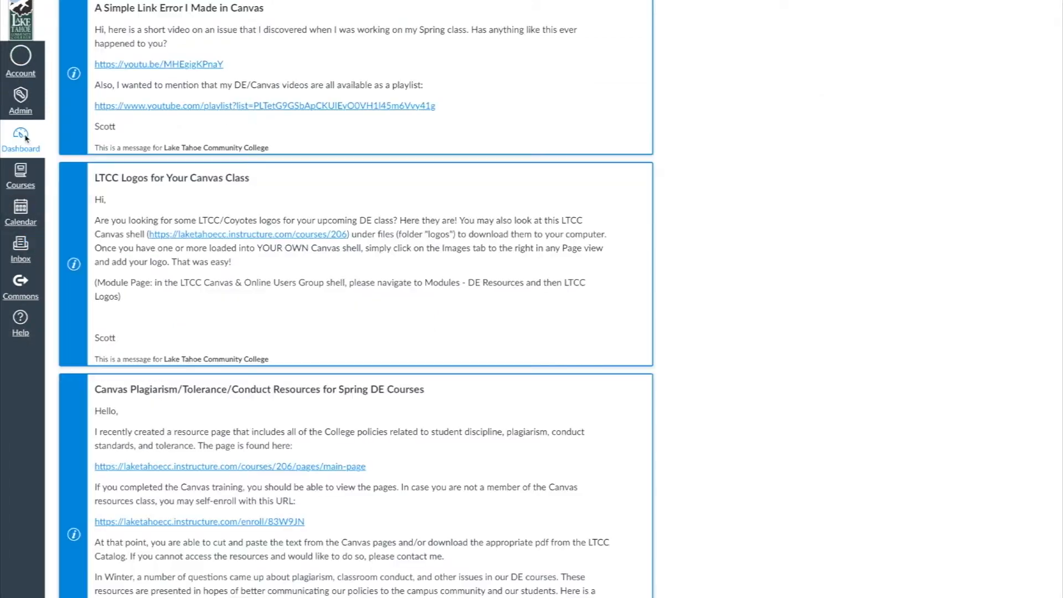
scroll(365, 333, down, 10)
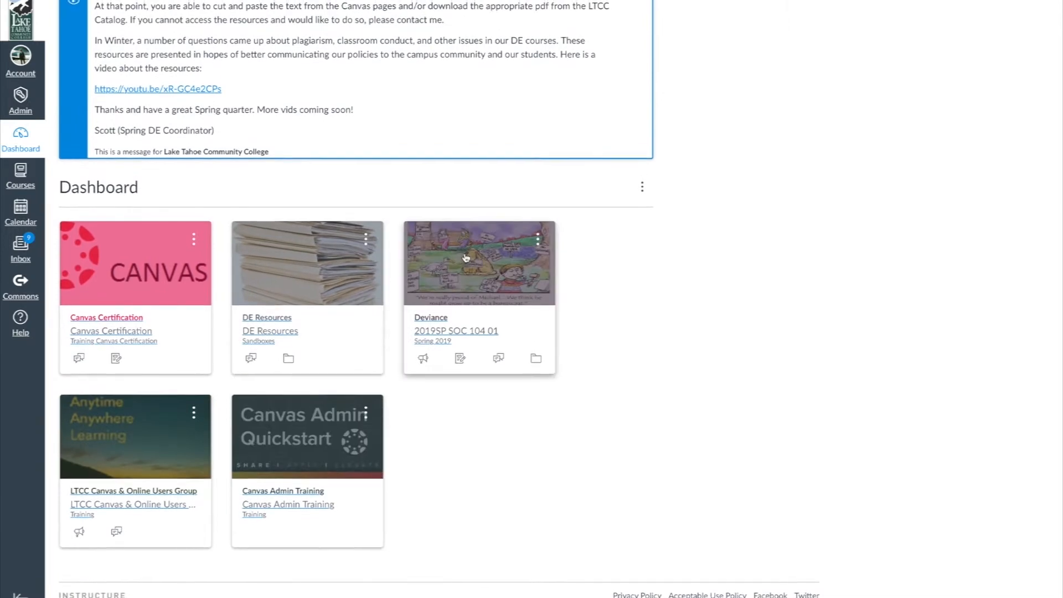
click(466, 257)
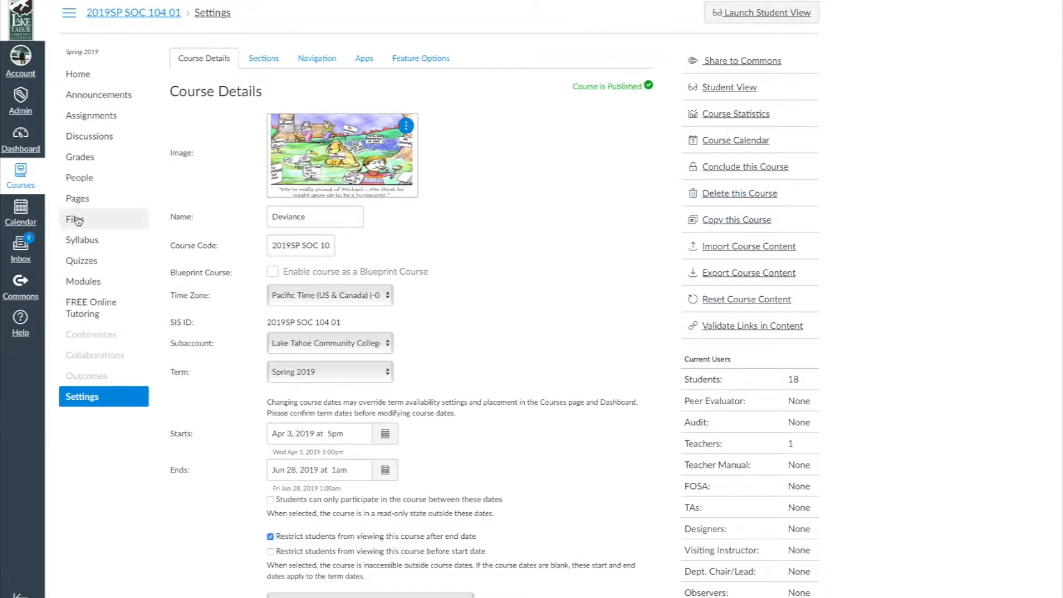
click(758, 247)
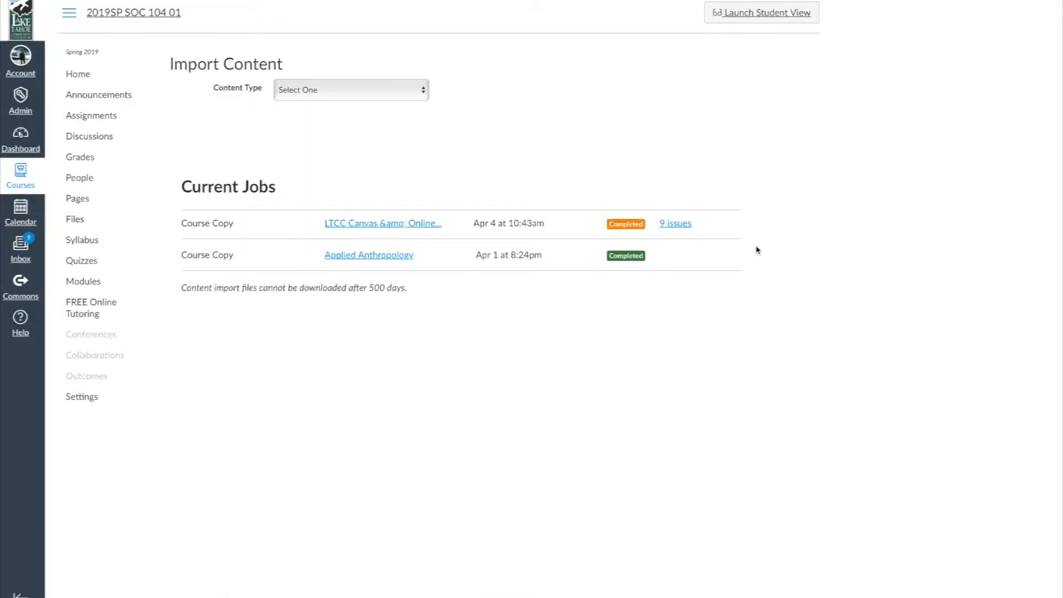
Start a Canvas course copy import from Applied Anthropology, searching for "ANT 110" and choosing to select specific content
click(413, 94)
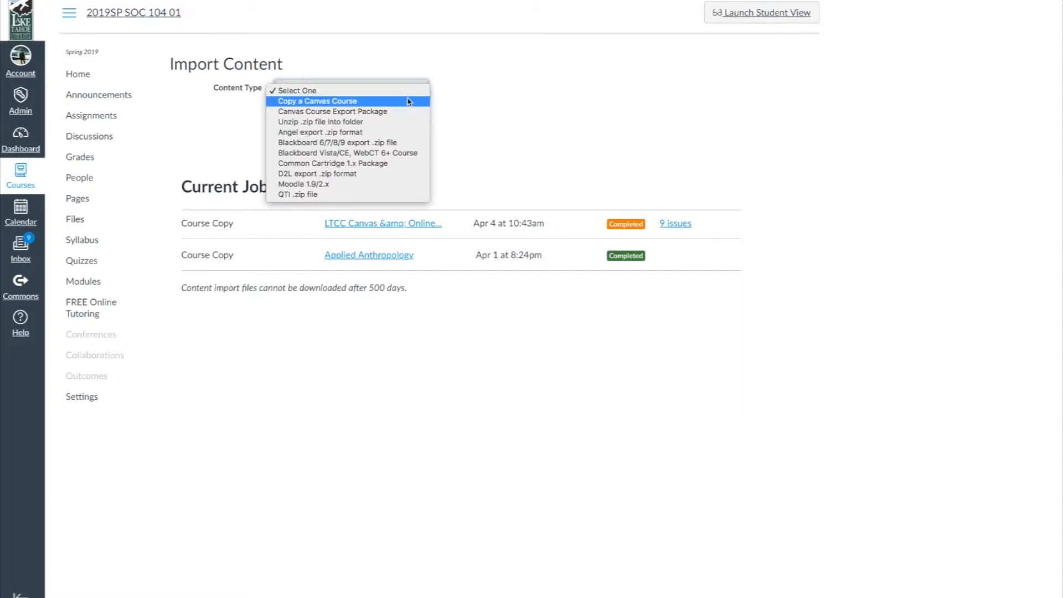
click(390, 101)
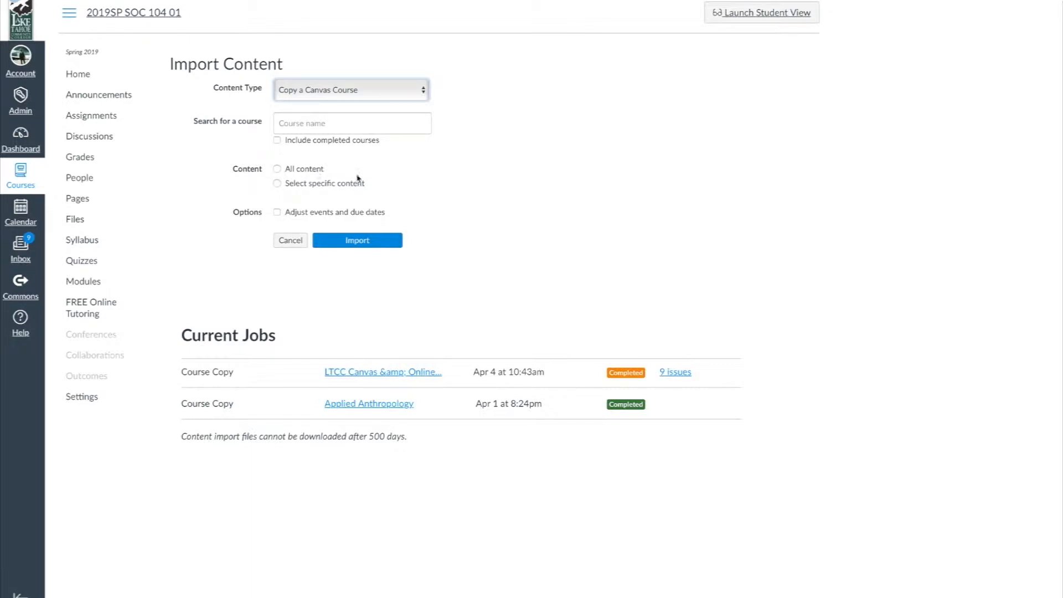
click(278, 184)
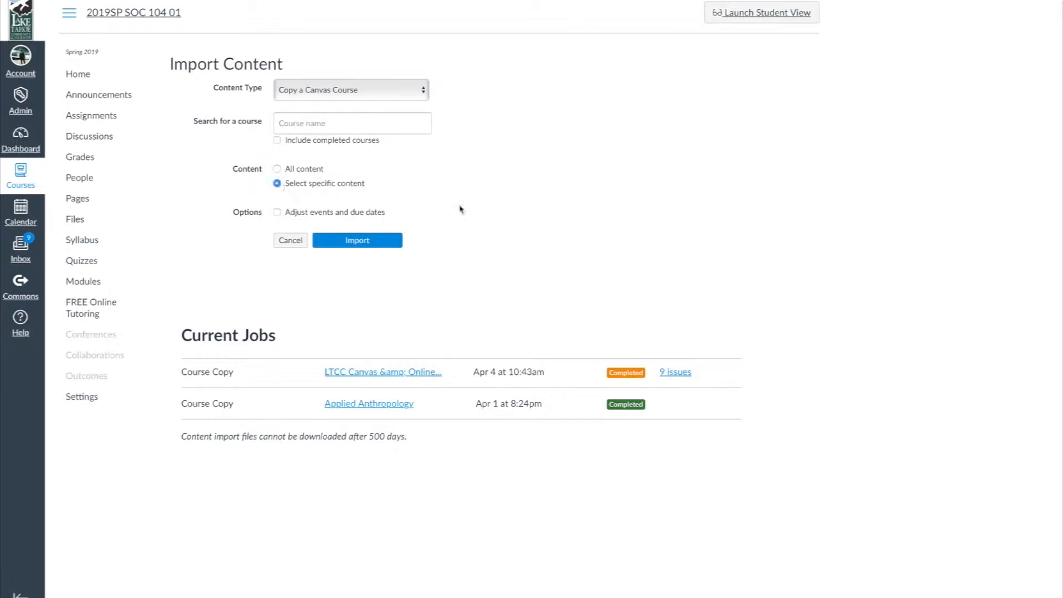
click(306, 124)
text(ANT 110)
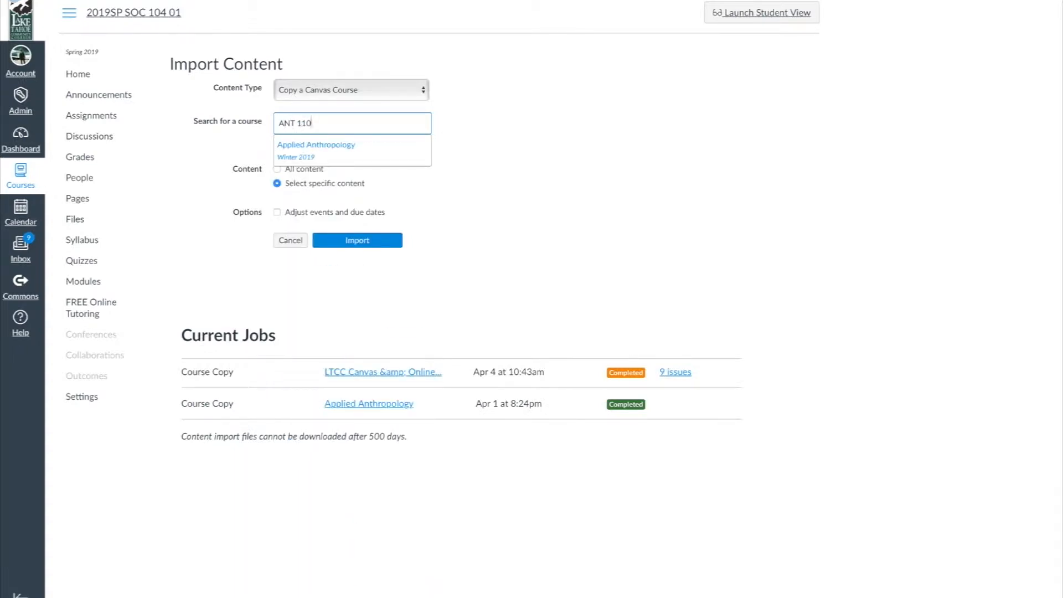
click(309, 152)
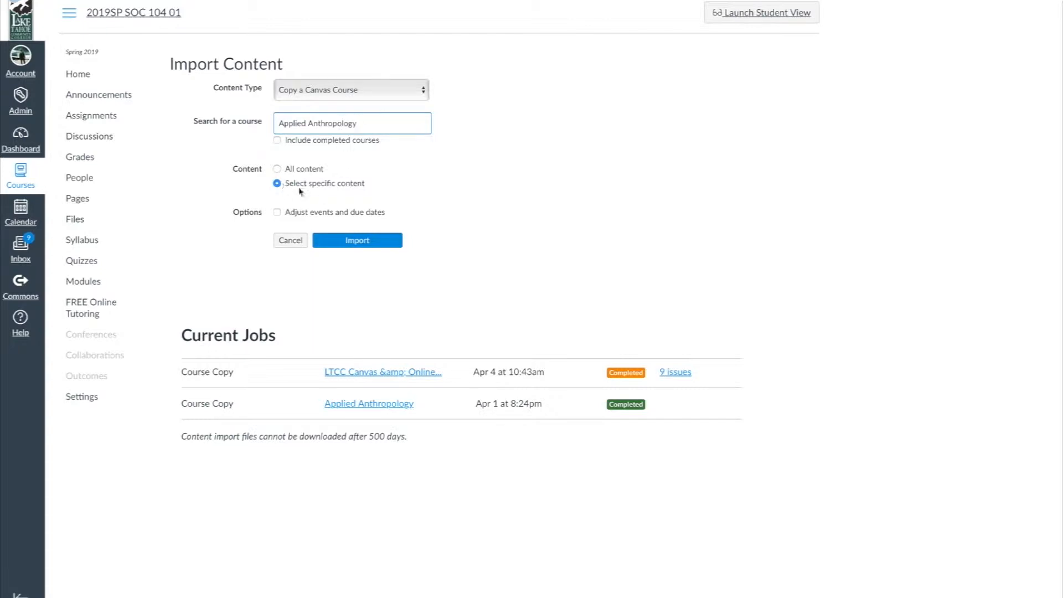
click(363, 244)
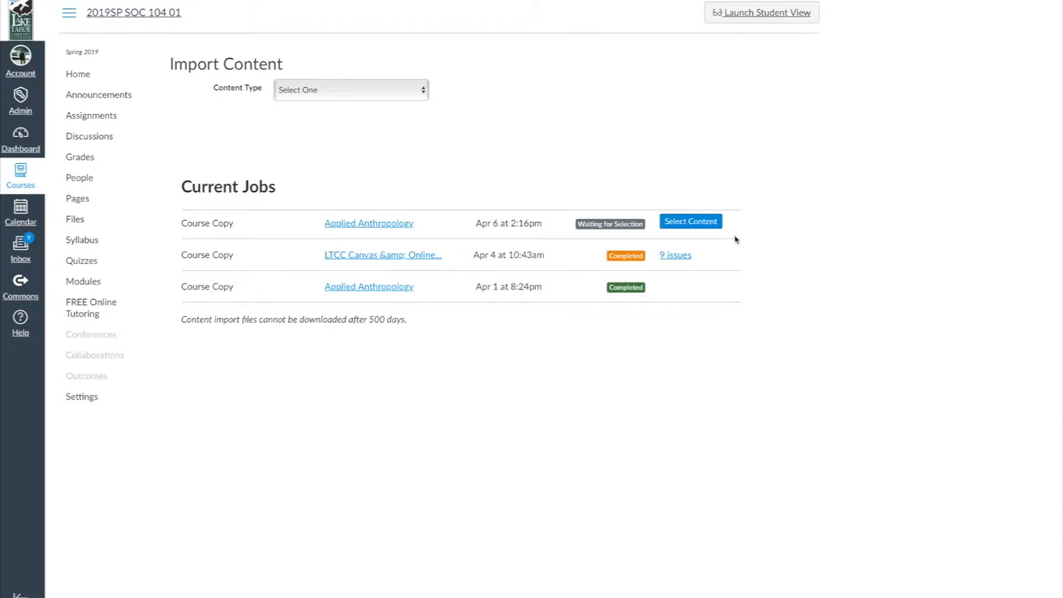
Choose only the Test module, excluding the other modules, as content for the waiting Applied Anthropology import and submit the selection
click(705, 223)
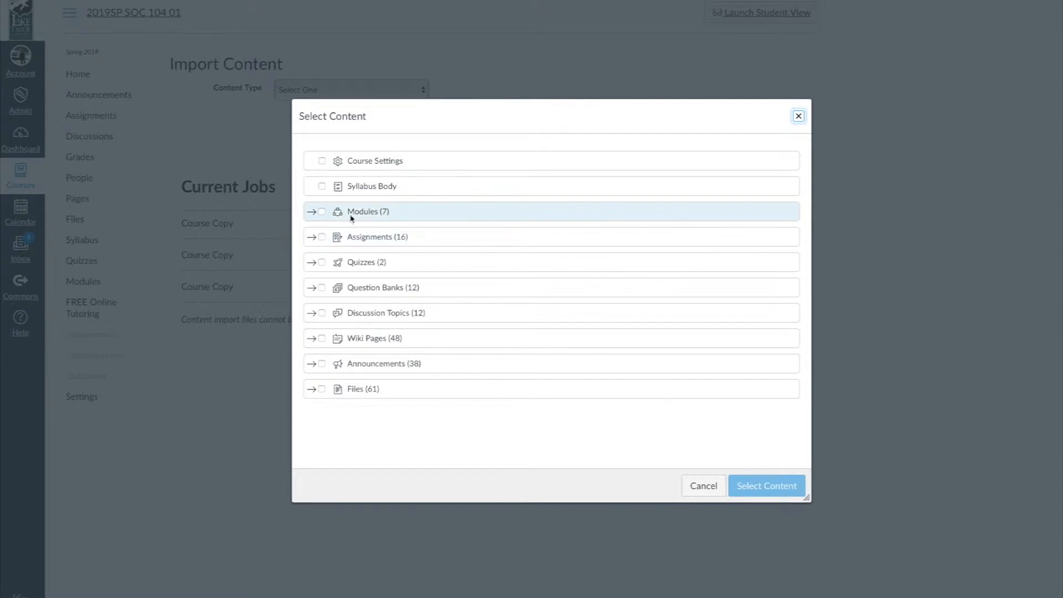
click(322, 215)
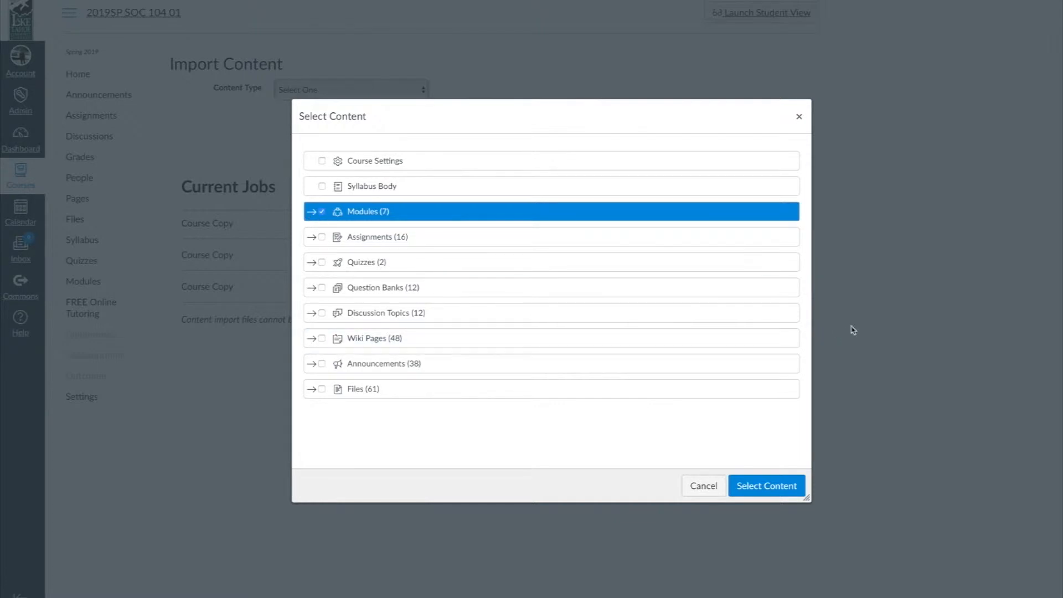
click(312, 213)
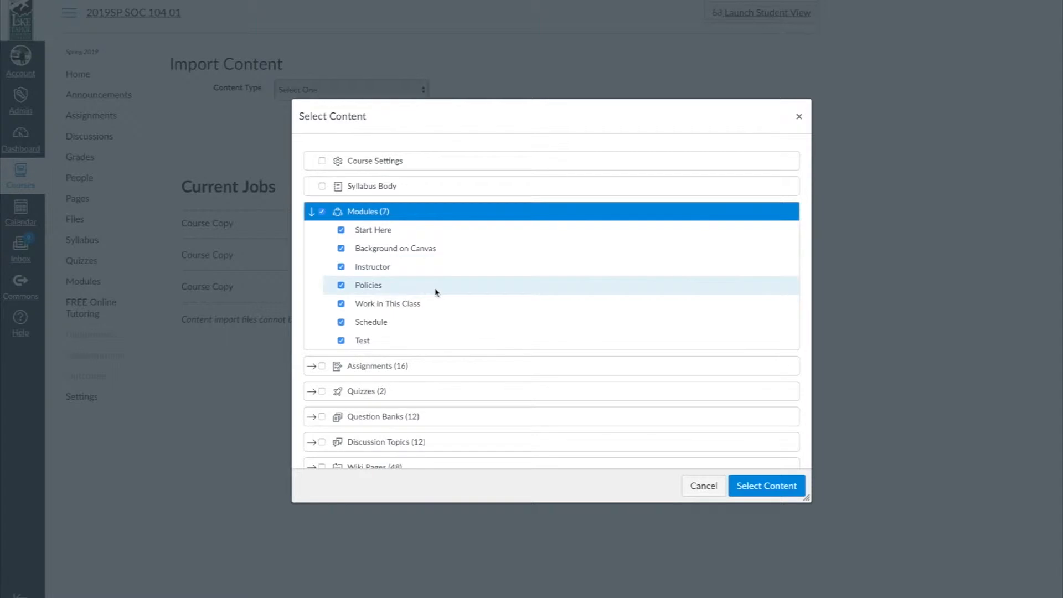
scroll(436, 293, down, 1)
scroll(436, 292, up, 1)
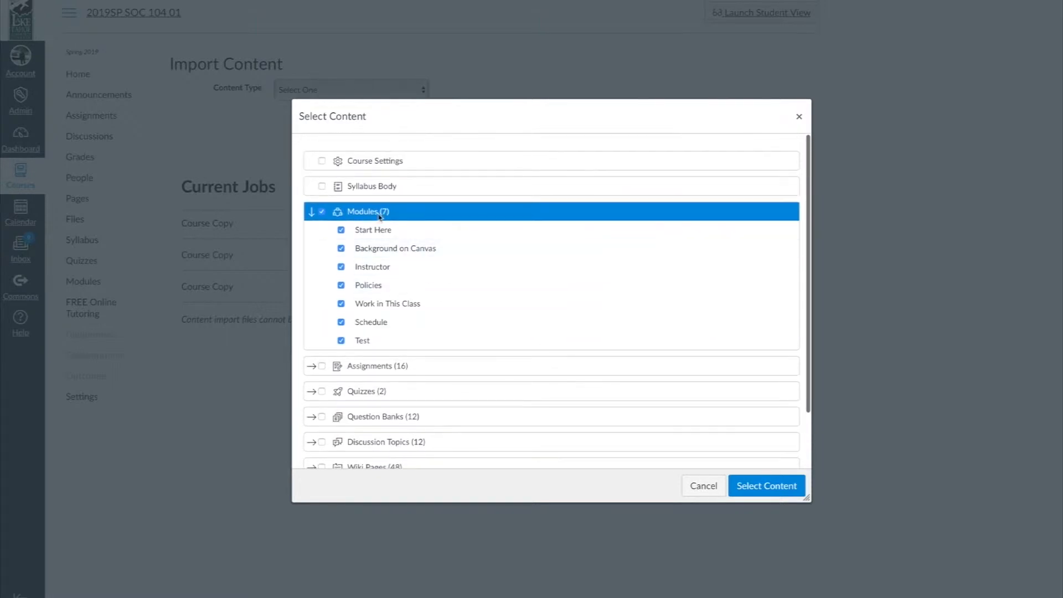
click(341, 231)
click(341, 249)
click(341, 268)
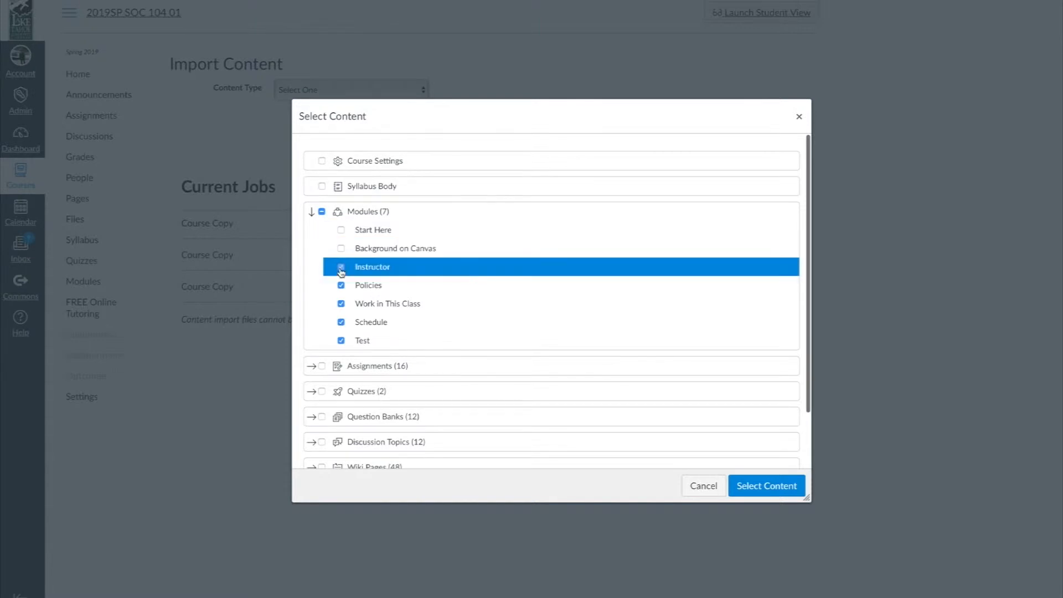
click(341, 286)
click(341, 305)
click(341, 323)
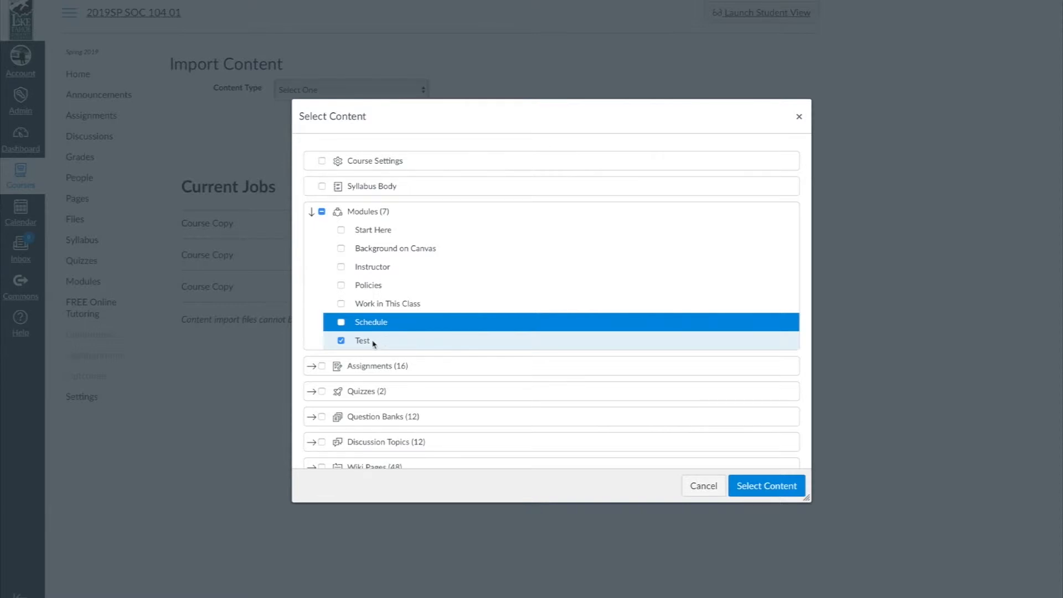
click(766, 486)
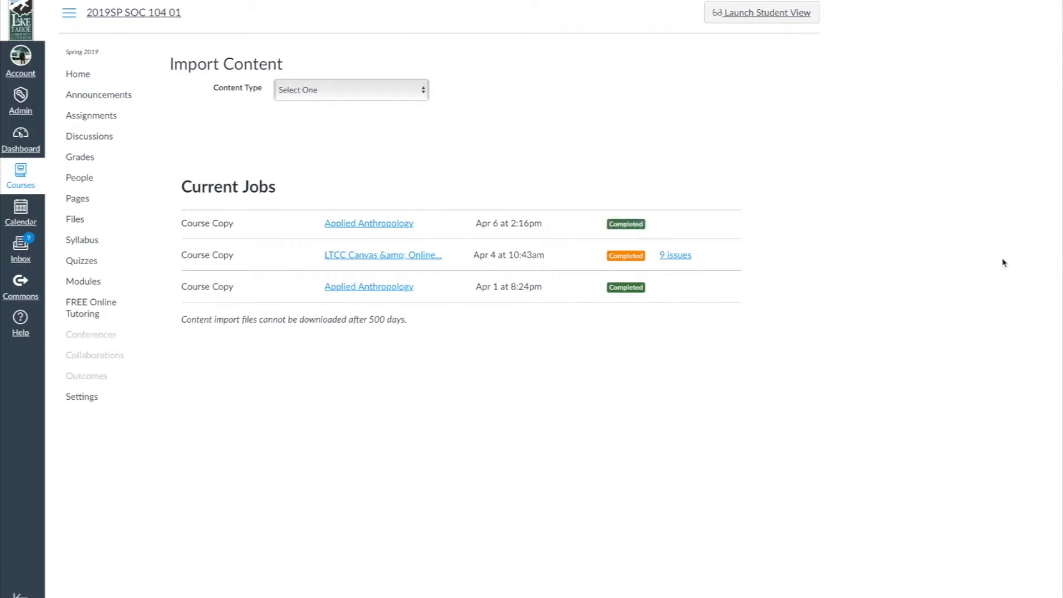
Open Test Page from the imported Test module in the course's modules
click(81, 75)
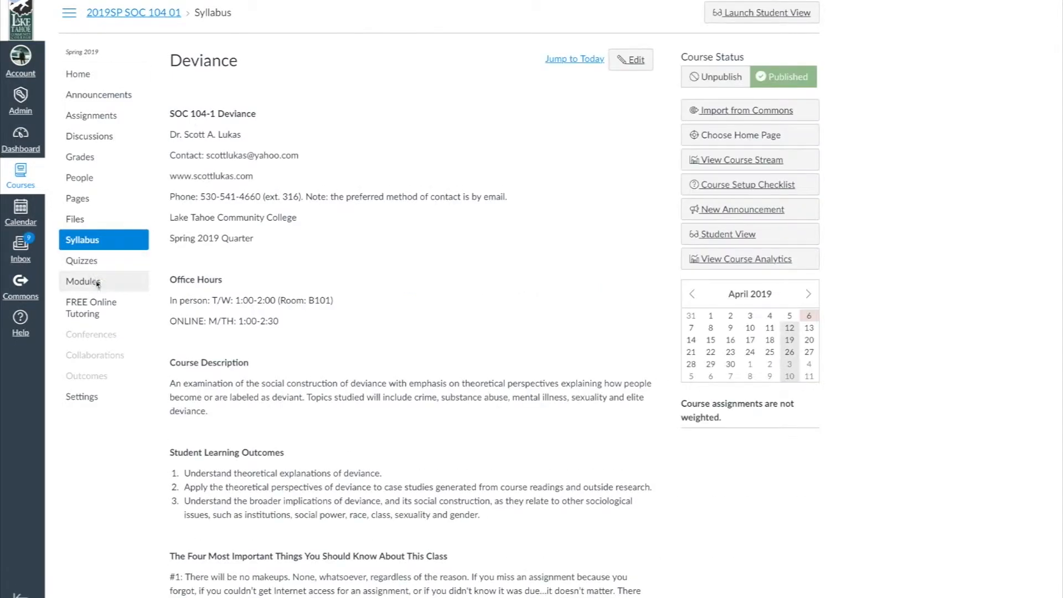
click(96, 282)
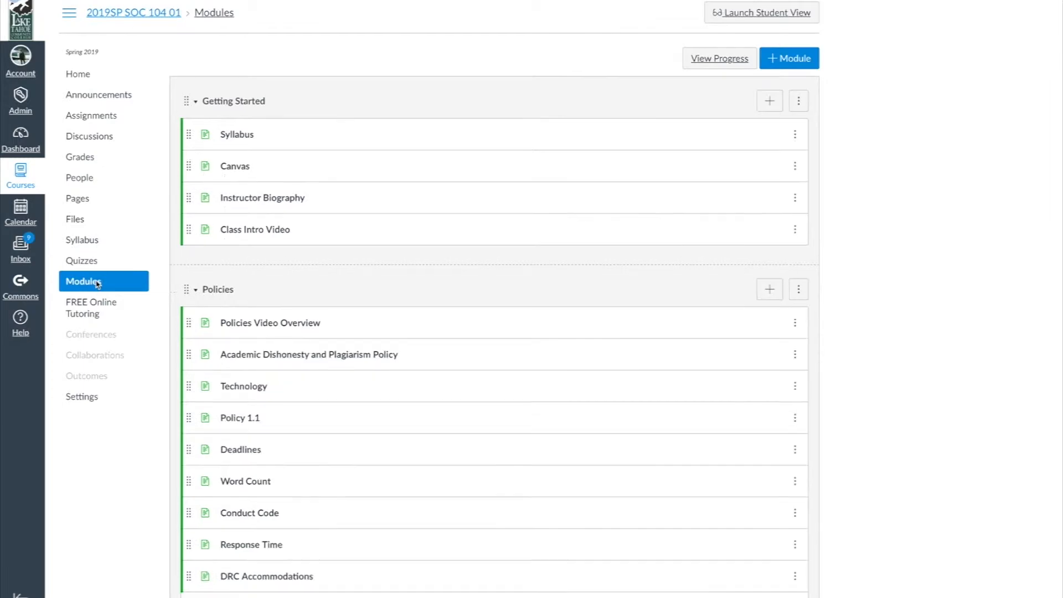
scroll(370, 344, down, 20)
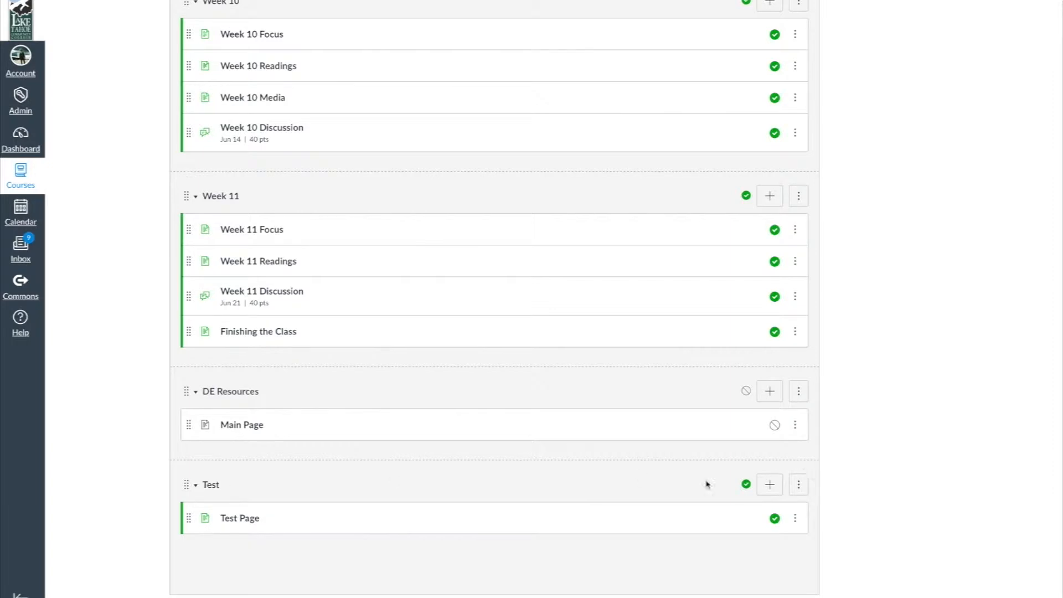
click(240, 519)
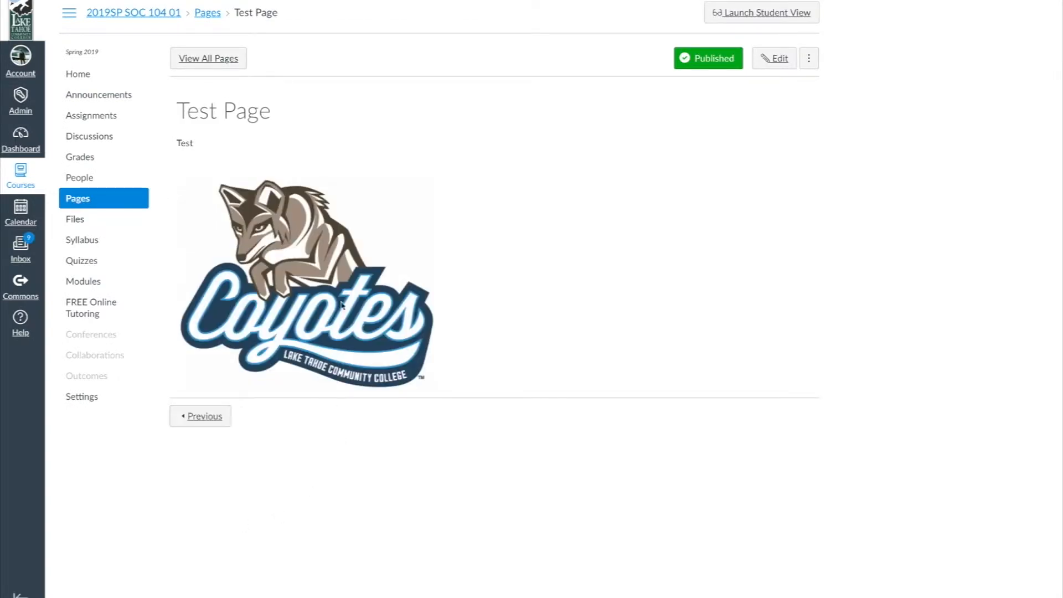
Edit Test Page and delete the Coyotes logo image from its content
click(779, 61)
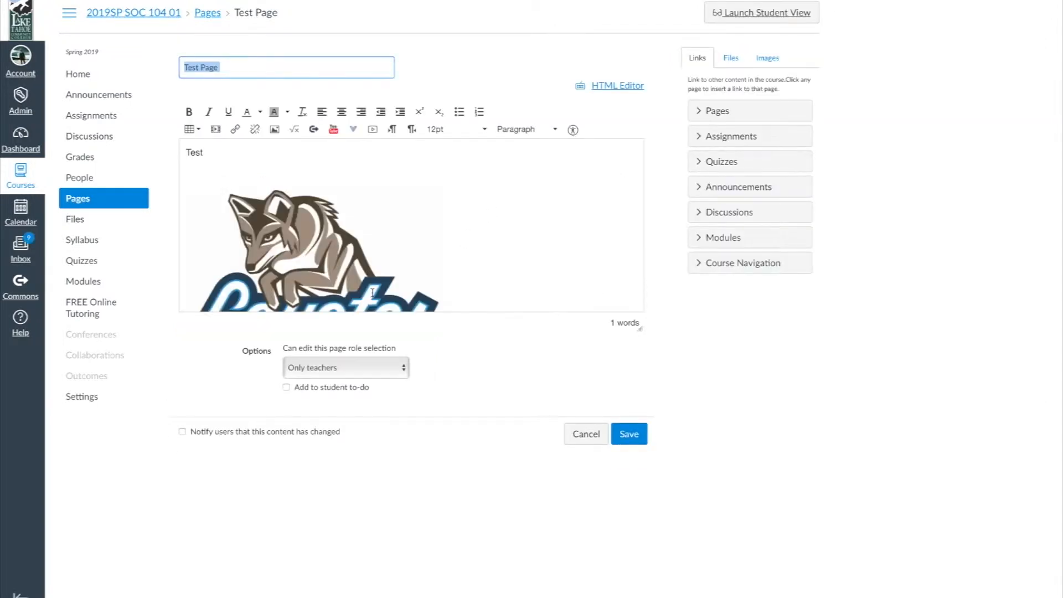
click(303, 242)
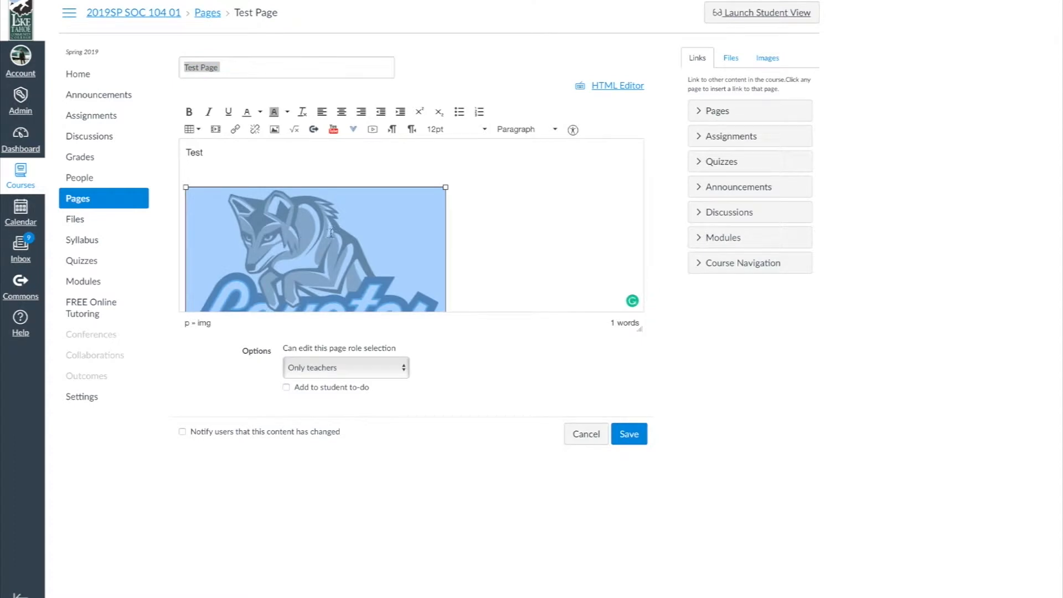
key(Delete)
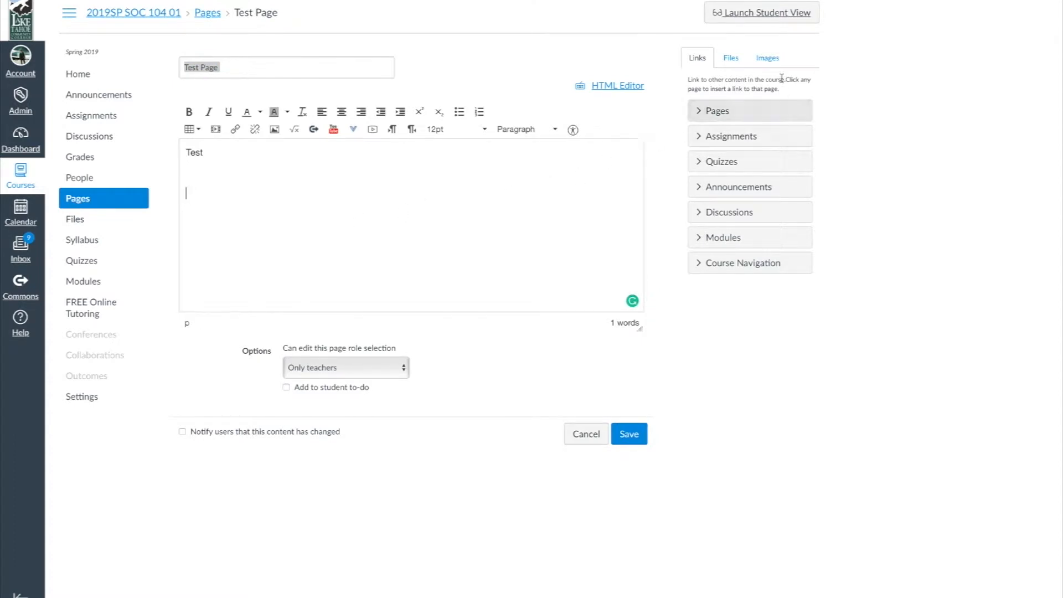
Embed the course image test.jpg below the text on Test Page and save the page
click(731, 57)
click(764, 59)
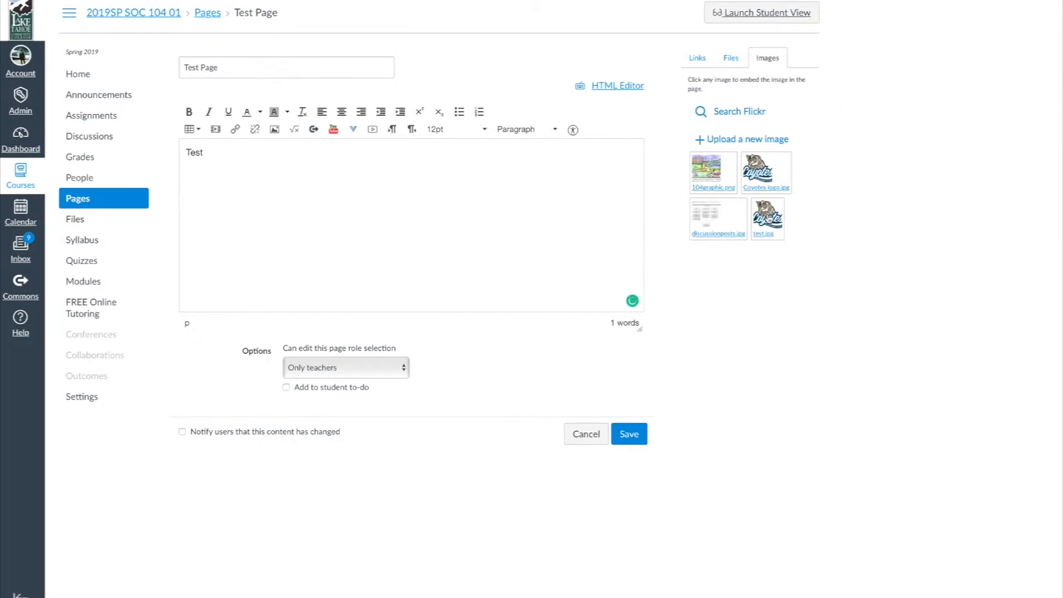
click(767, 218)
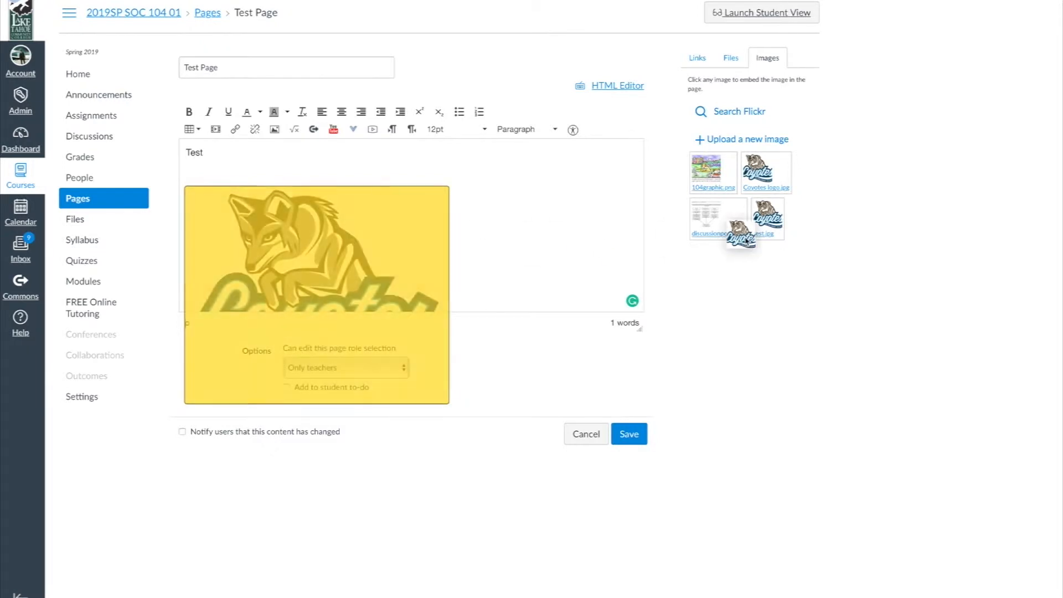
click(406, 218)
click(632, 437)
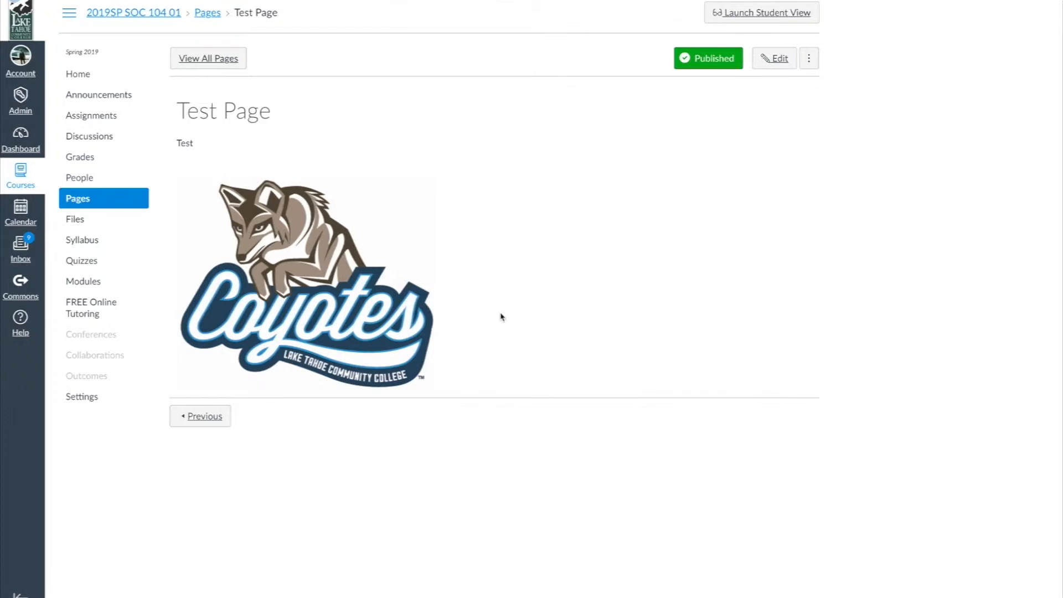
Return to the course home page and read the Canvas guide "How do I validate links in a course?"
click(89, 75)
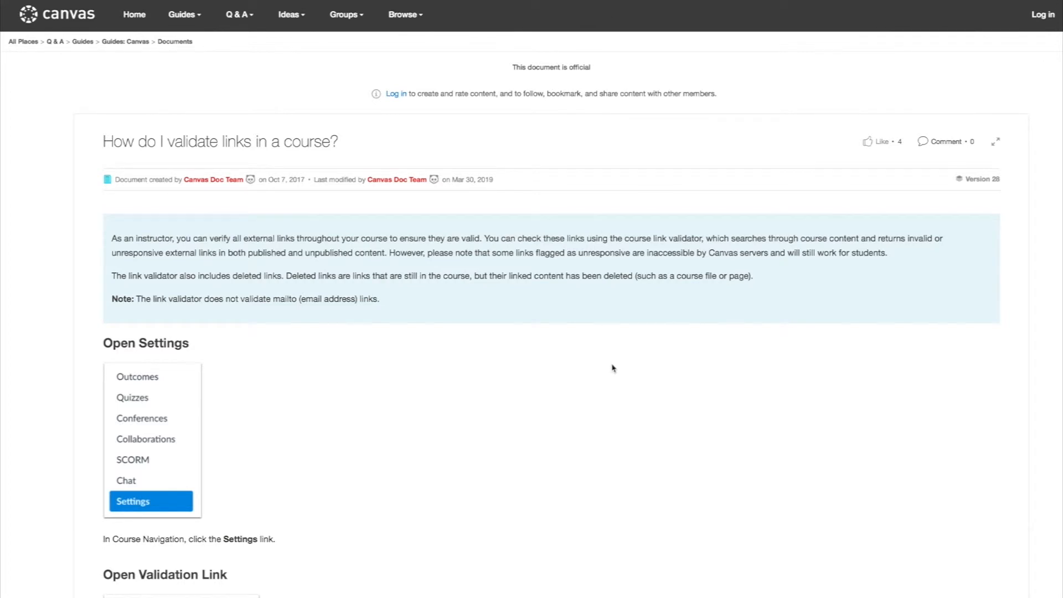
scroll(614, 368, down, 1)
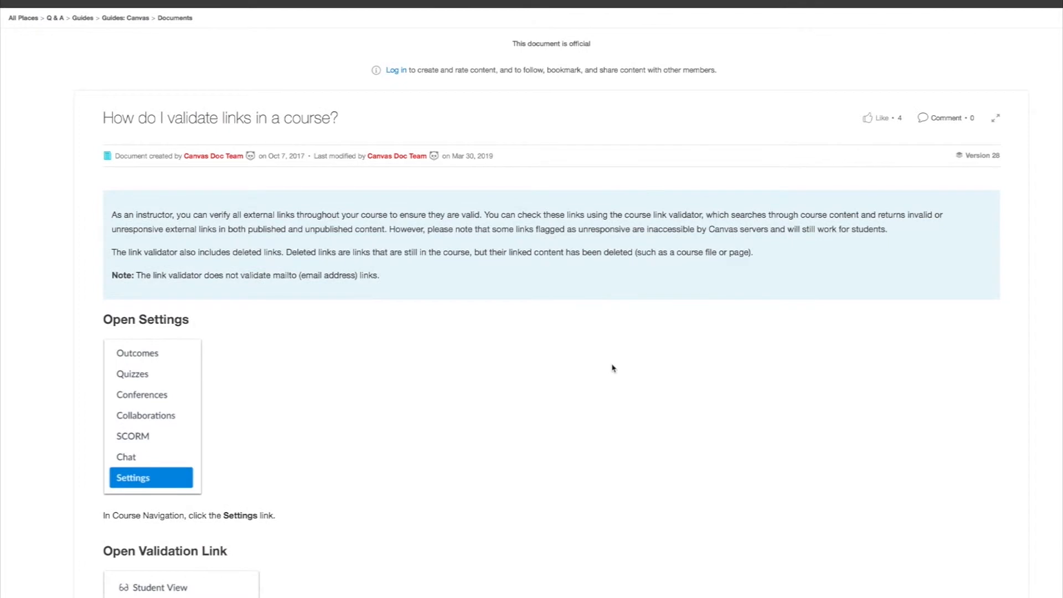
scroll(613, 368, down, 1)
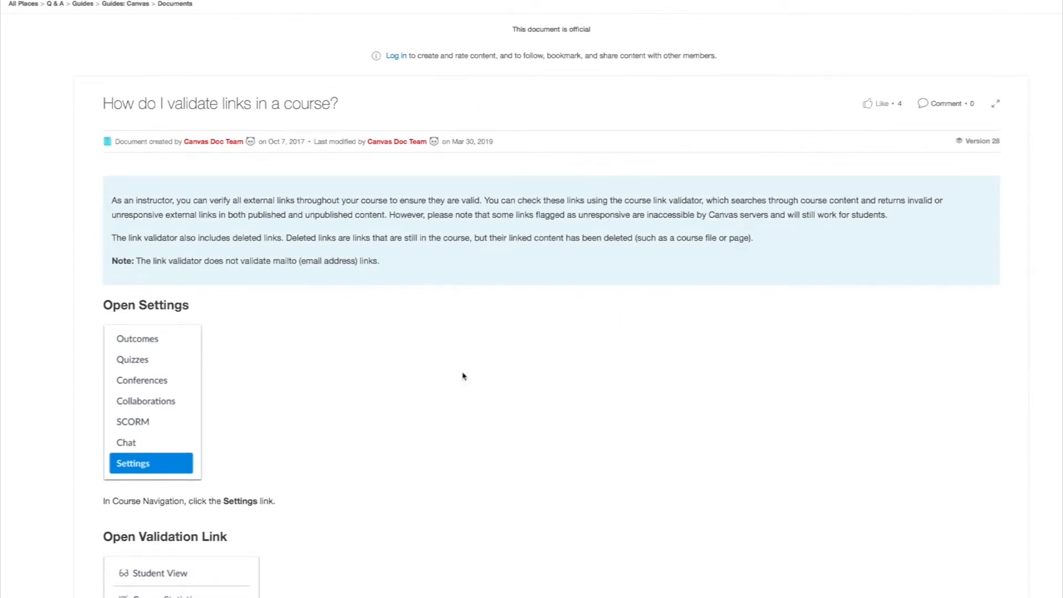
scroll(464, 377, up, 1)
scroll(464, 376, down, 10)
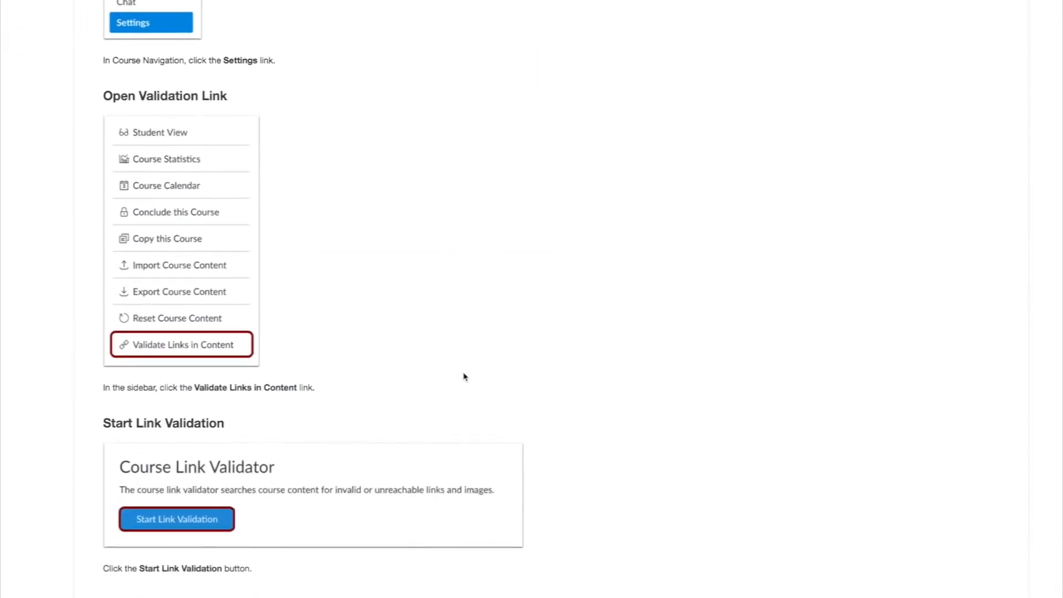
scroll(464, 377, up, 10)
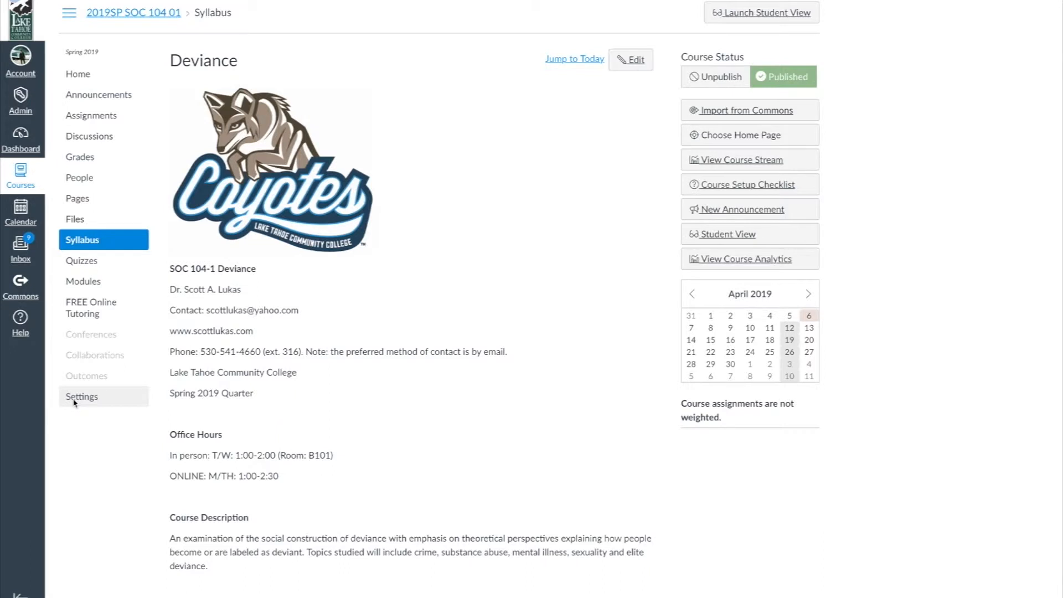
Run link validation on the content of course 2019SP SOC 104 01 from the course settings
click(74, 401)
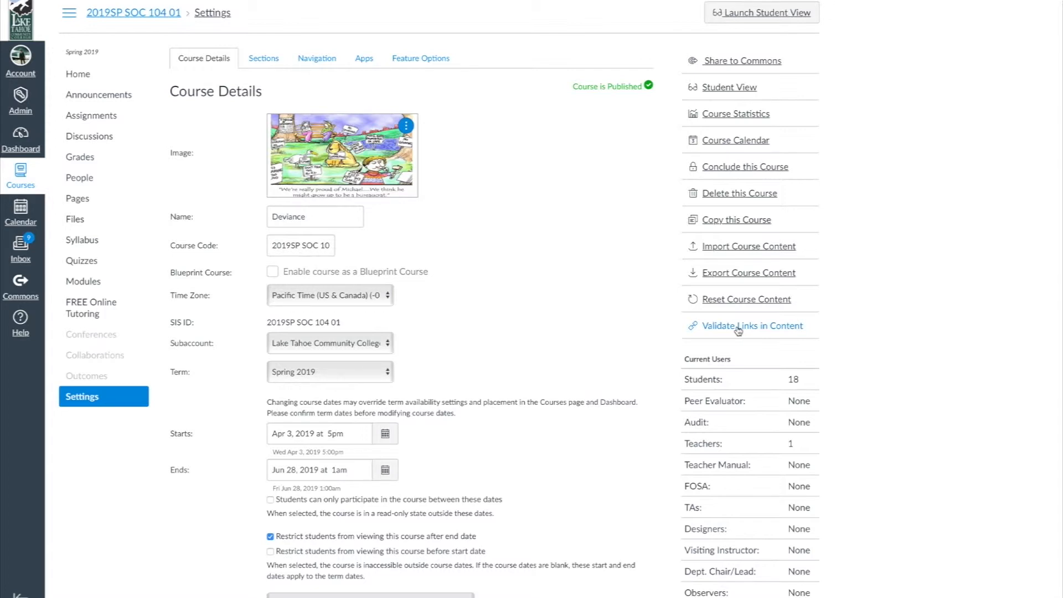
click(738, 327)
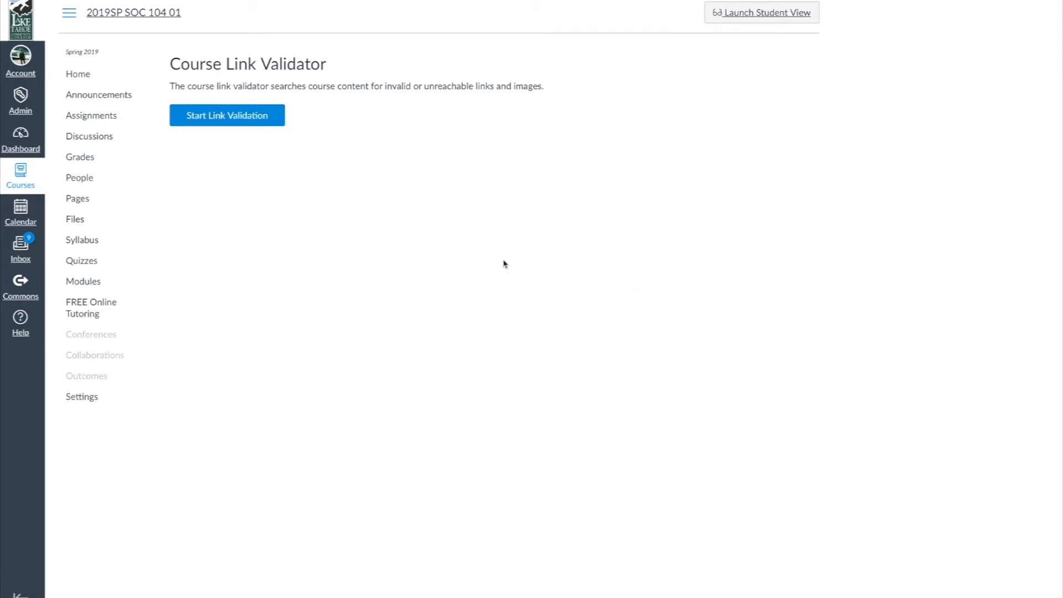
click(225, 120)
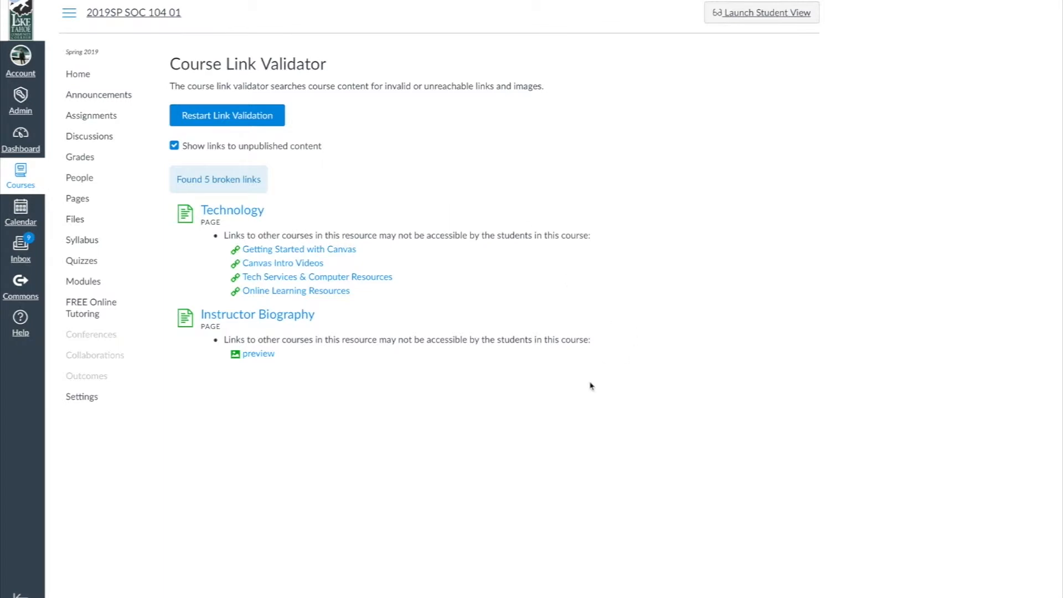
Open the flagged Instructor Biography page from the link validation results and look at its content in the page editor
scroll(505, 371, down, 1)
scroll(504, 371, up, 1)
click(265, 360)
click(290, 320)
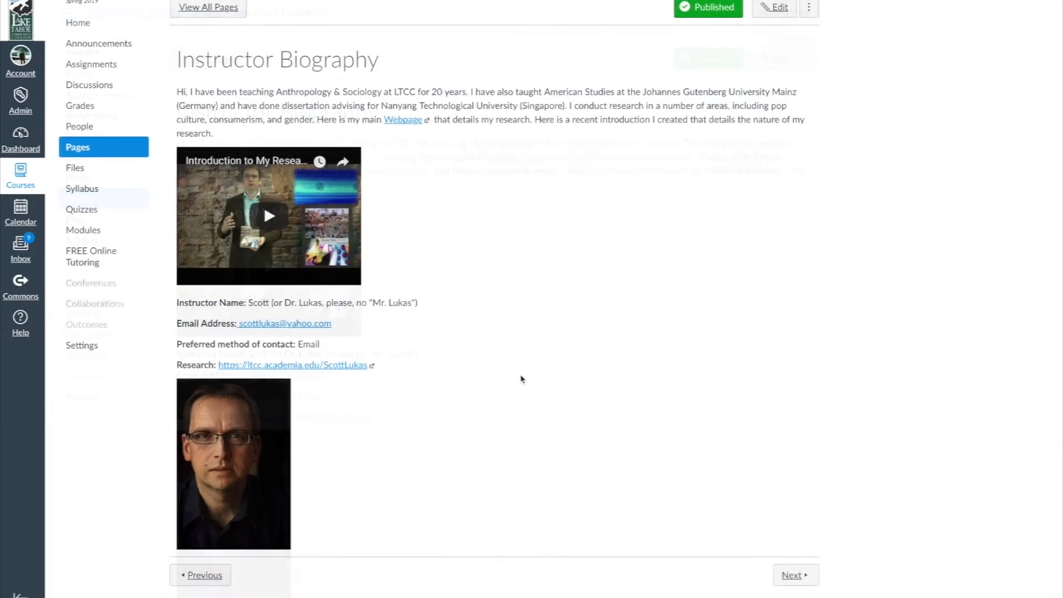
scroll(248, 461, up, 2)
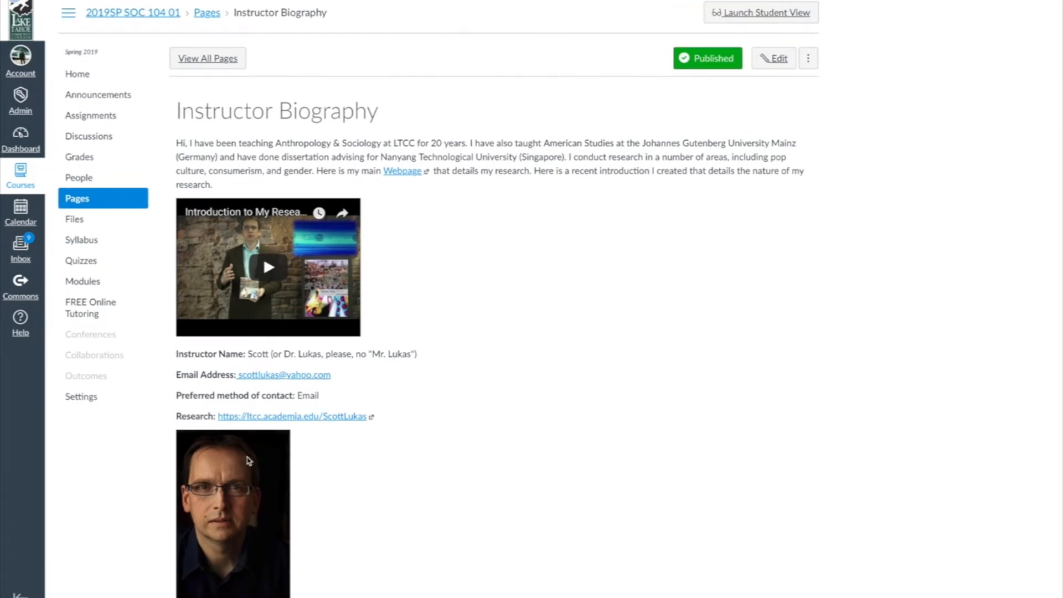
click(779, 58)
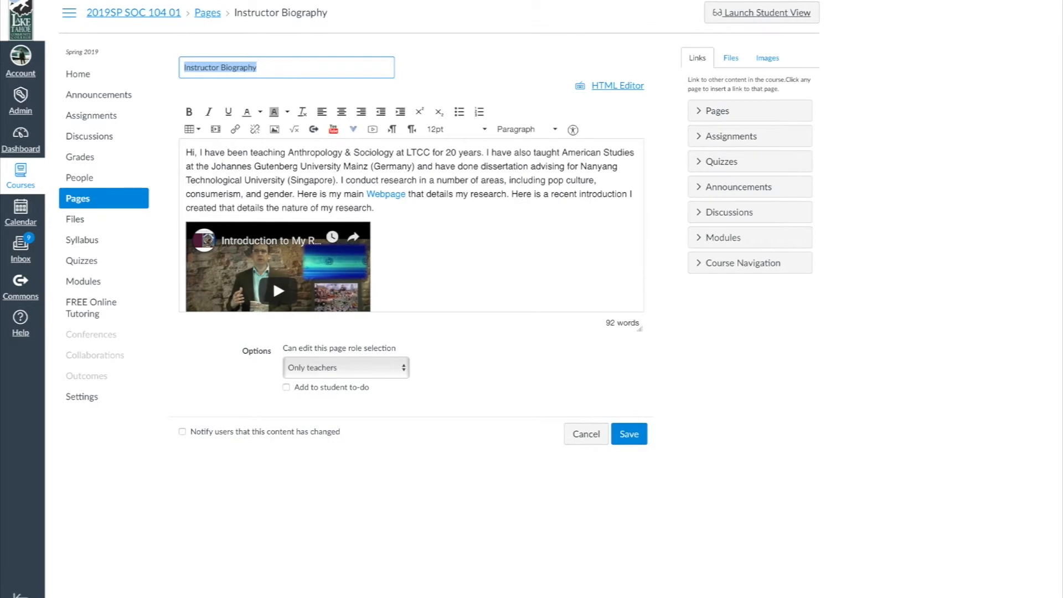
key(alt+Left)
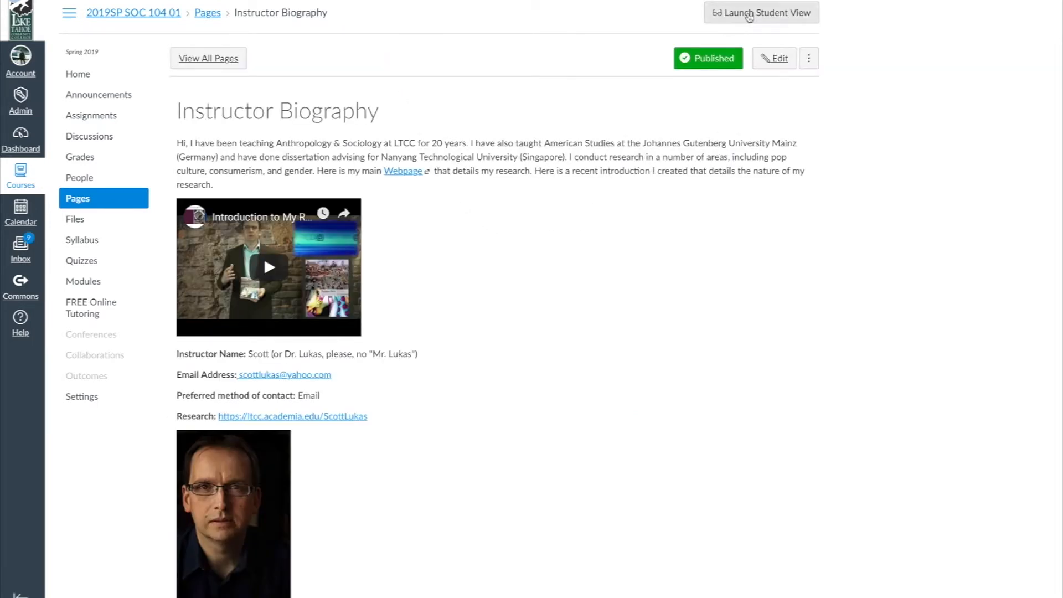
Launch Student View and check the video, links and photo on the Instructor Biography page of the Getting Started module
click(749, 14)
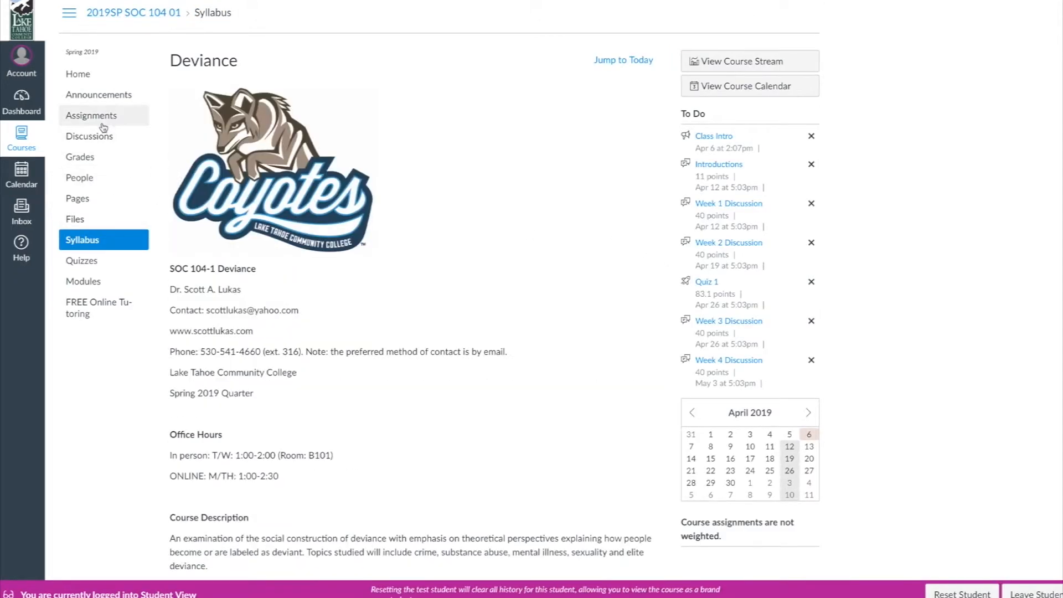
click(93, 289)
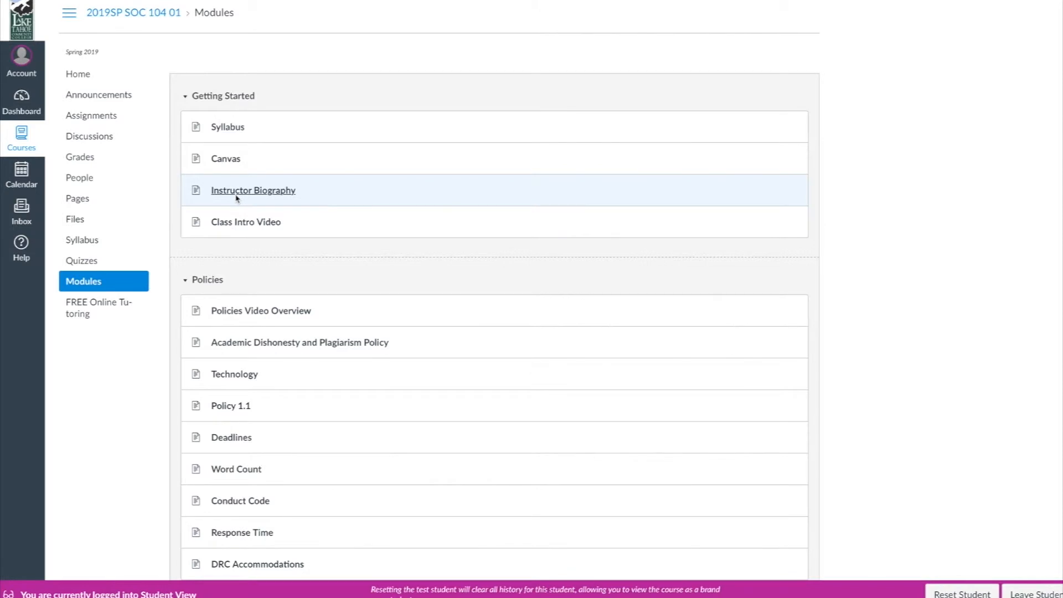
click(237, 194)
scroll(775, 343, down, 3)
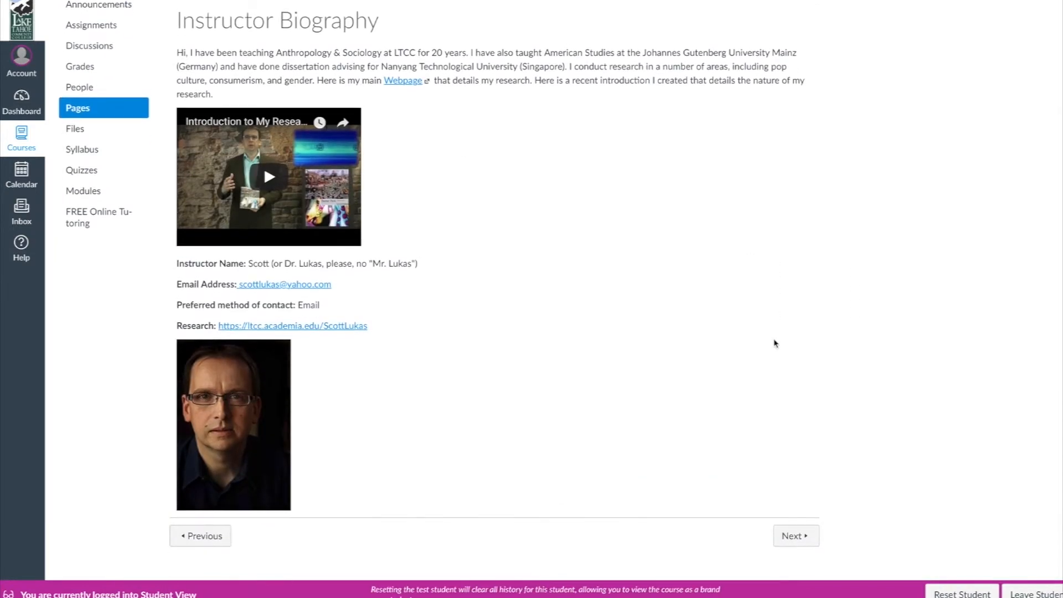
scroll(775, 343, up, 3)
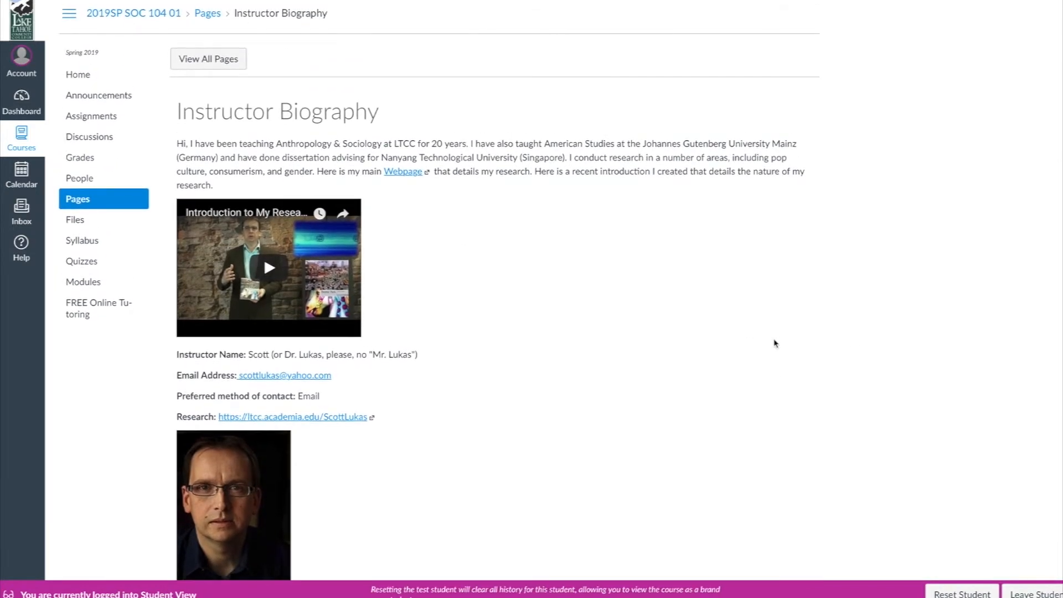
scroll(775, 343, down, 2)
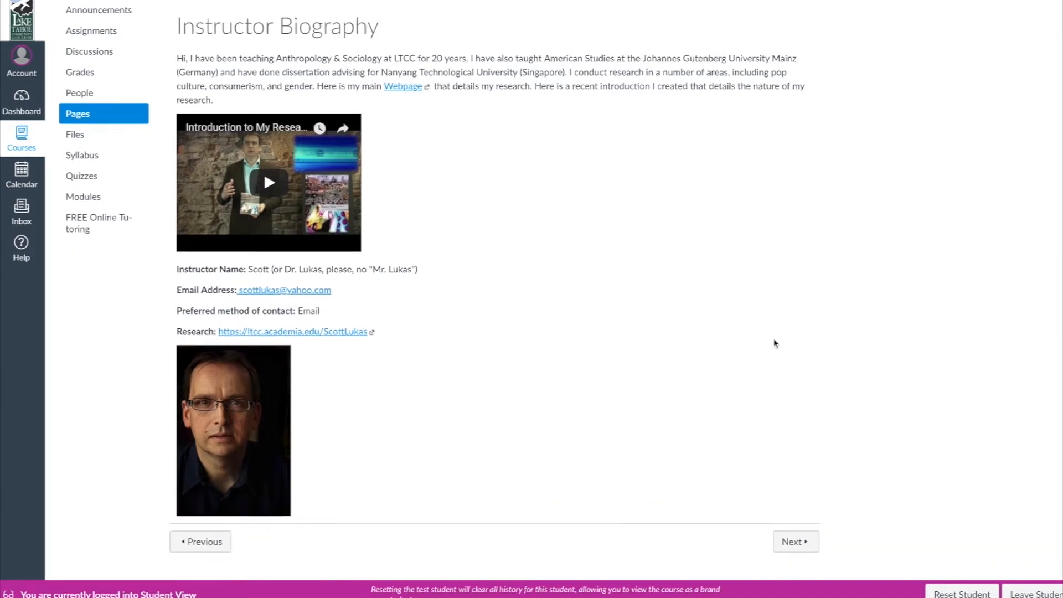
scroll(775, 343, up, 2)
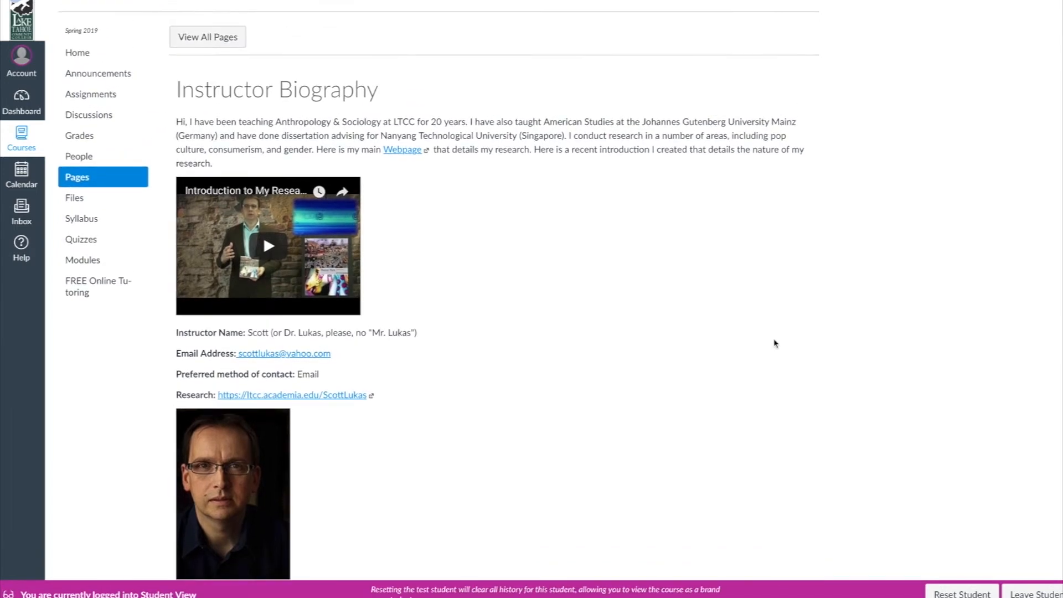
scroll(774, 343, up, 1)
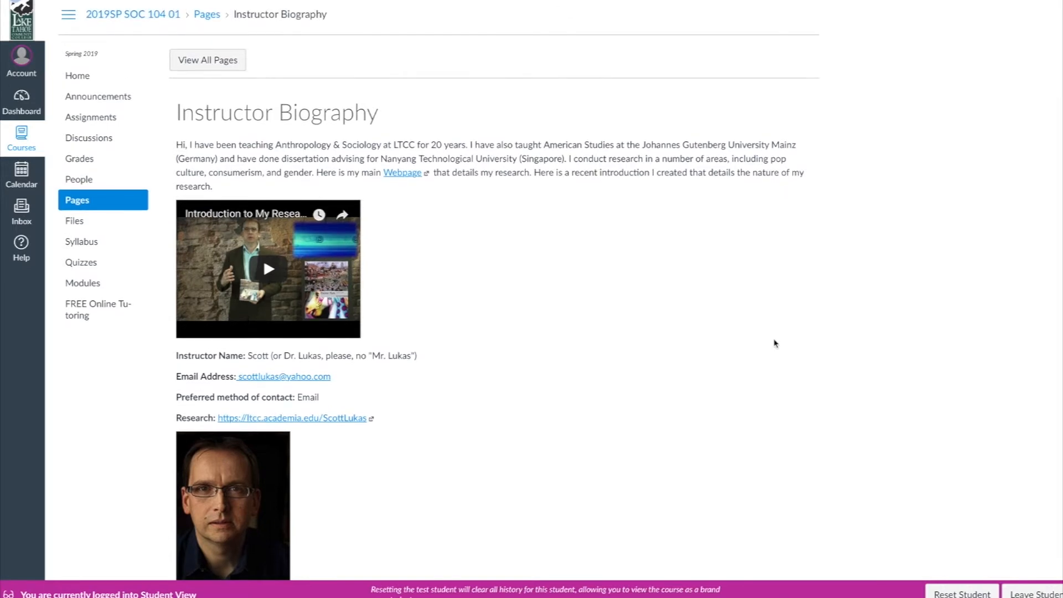
scroll(774, 343, down, 2)
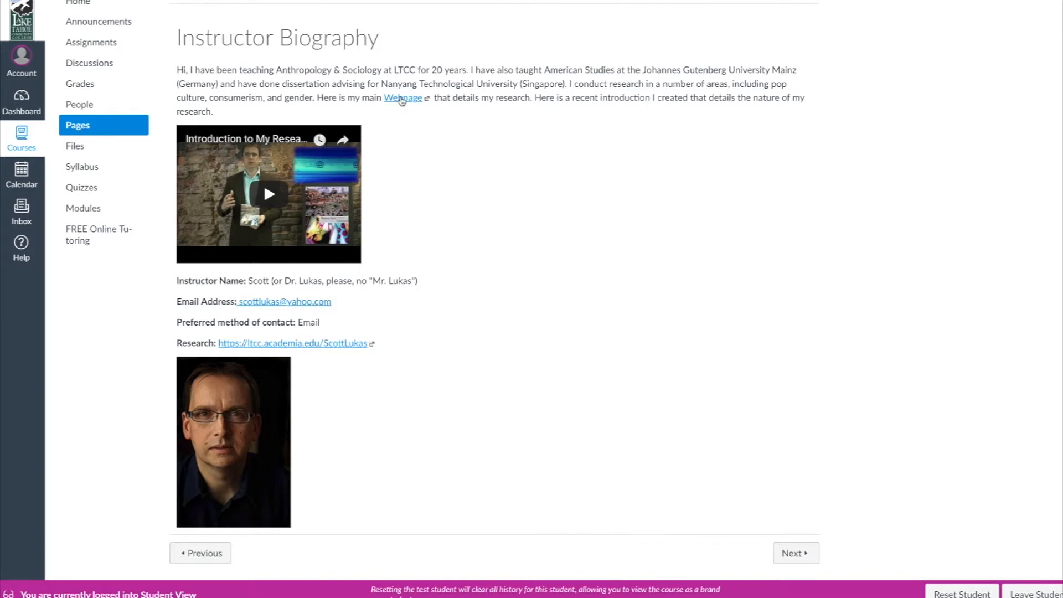
scroll(477, 222, up, 2)
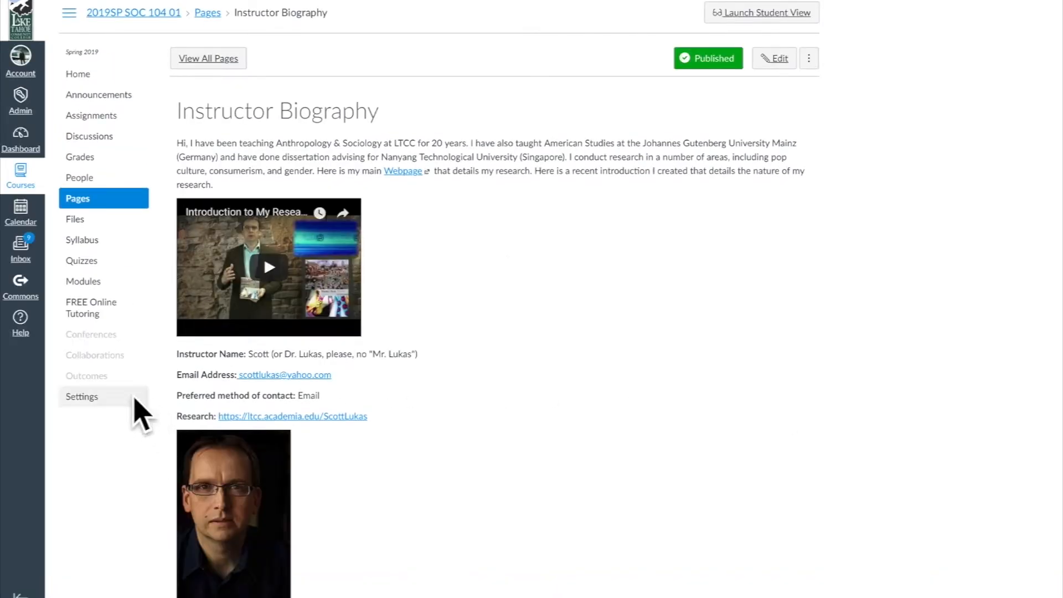
Reopen the course link validator from the course settings and toggle the display of links to unpublished content off and on
click(83, 397)
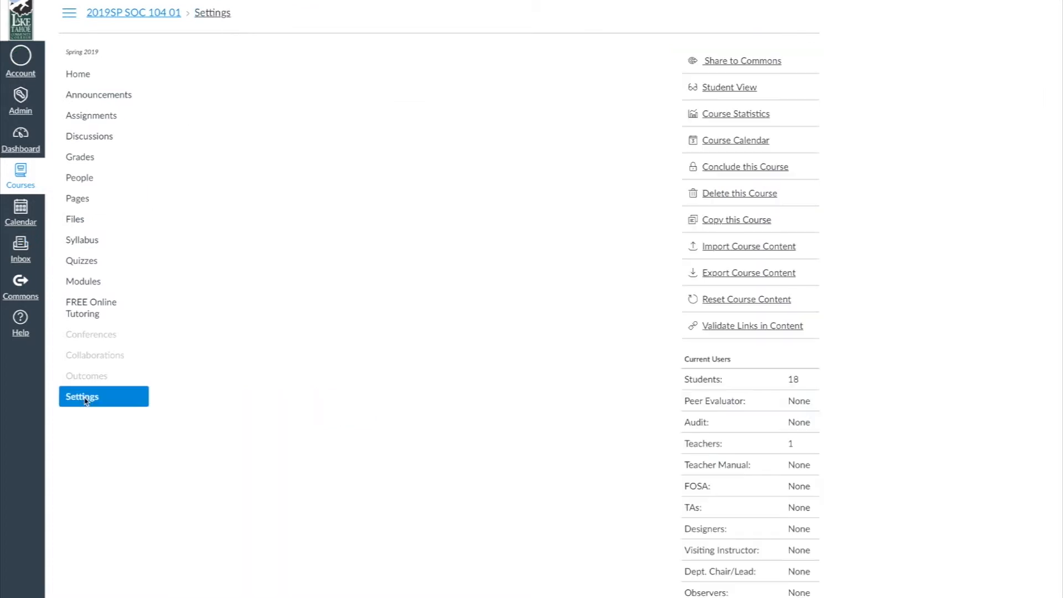
click(779, 331)
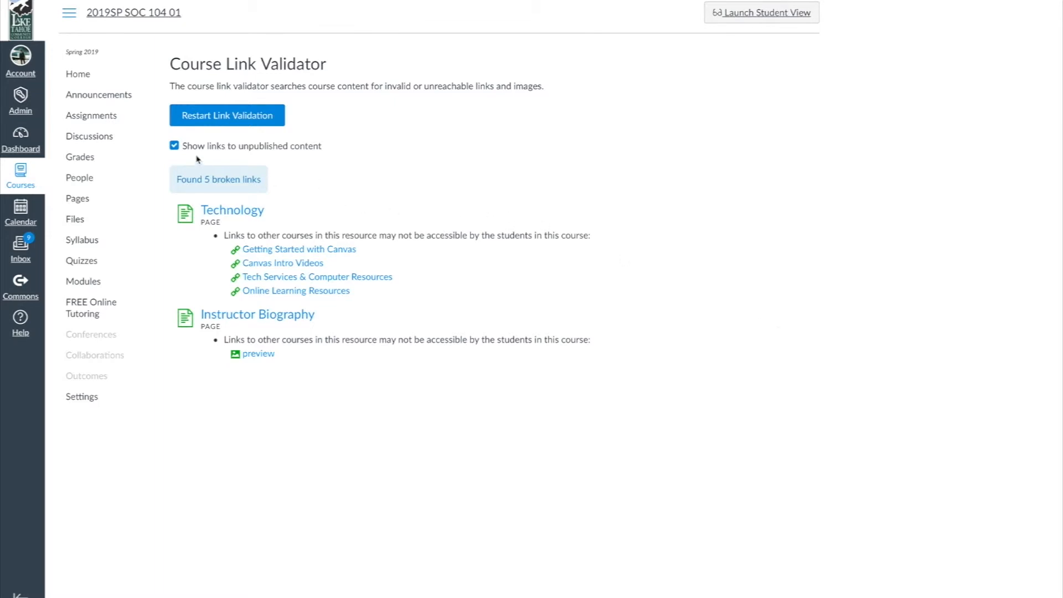
click(175, 146)
click(174, 146)
click(174, 146)
click(175, 146)
Open the flagged Technology page in the editor and examine its text and links to other courses
click(232, 212)
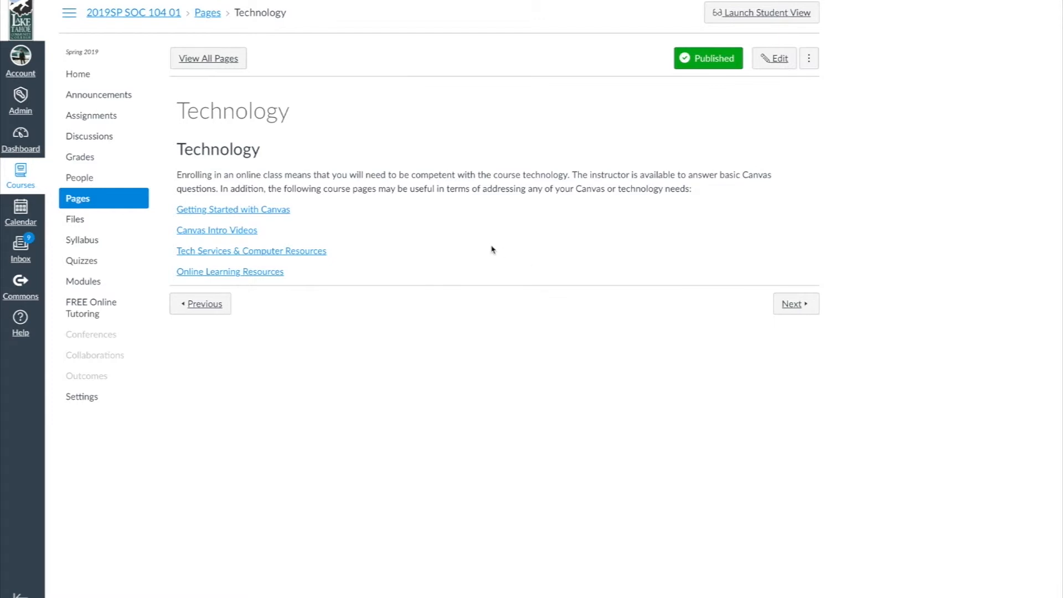
click(244, 212)
click(768, 55)
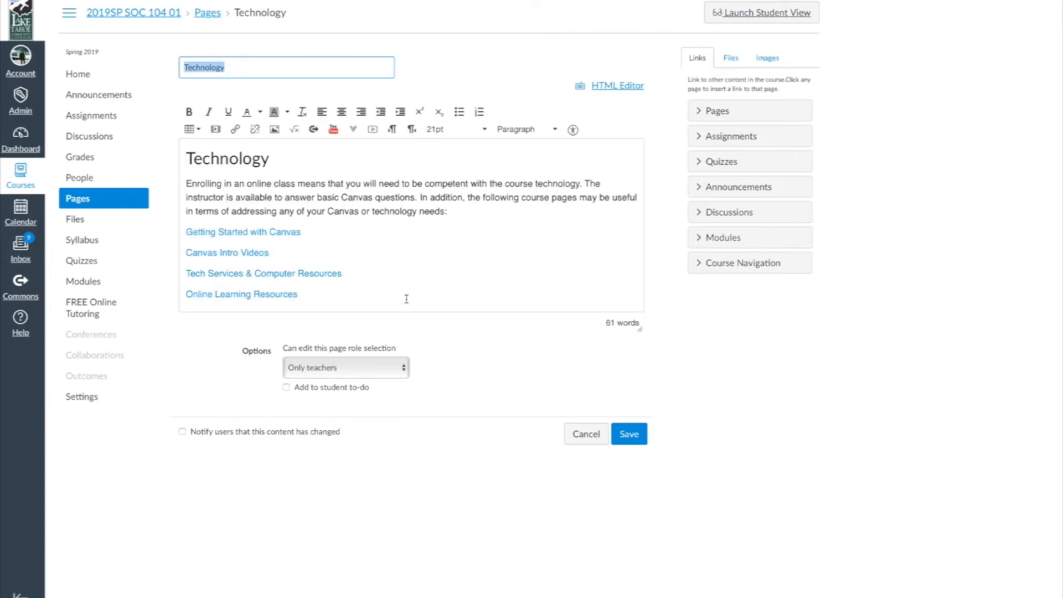
drag(389, 302, 190, 161)
click(419, 227)
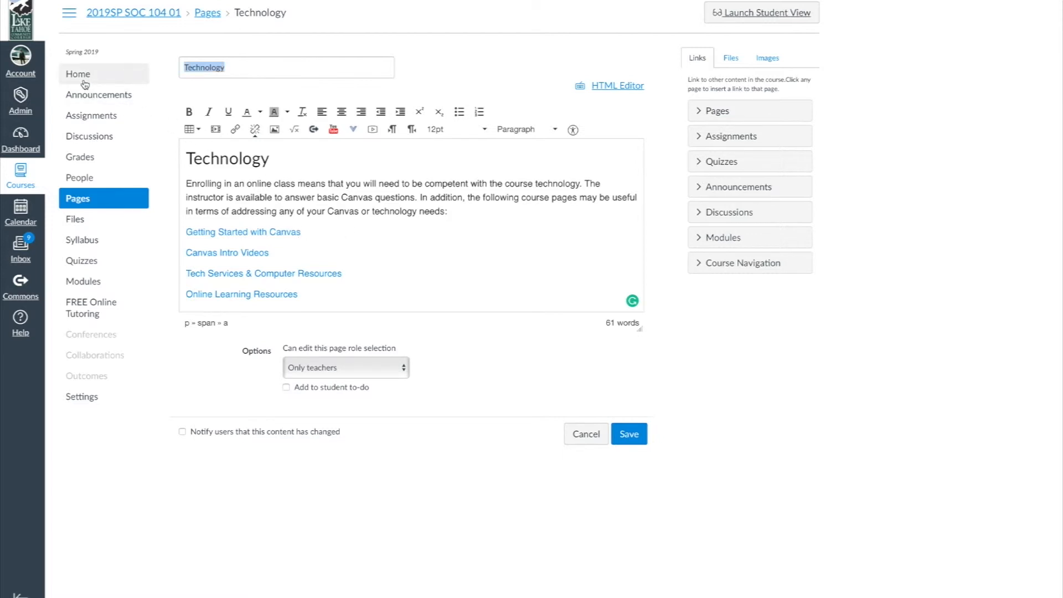
Return to the course link validator, hide links to unpublished content and restart the link validation
click(82, 239)
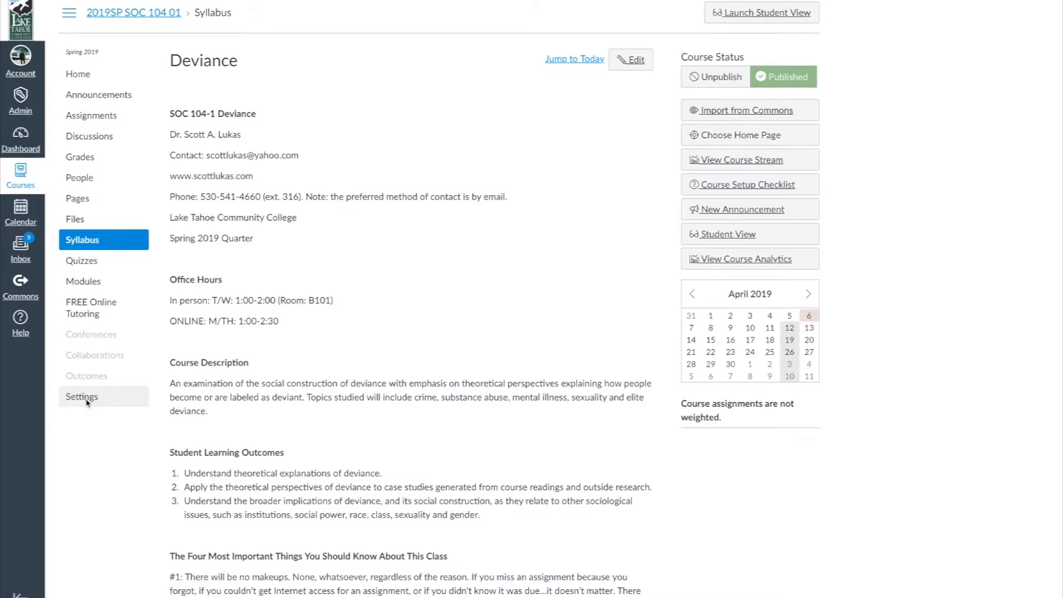
click(86, 399)
click(749, 327)
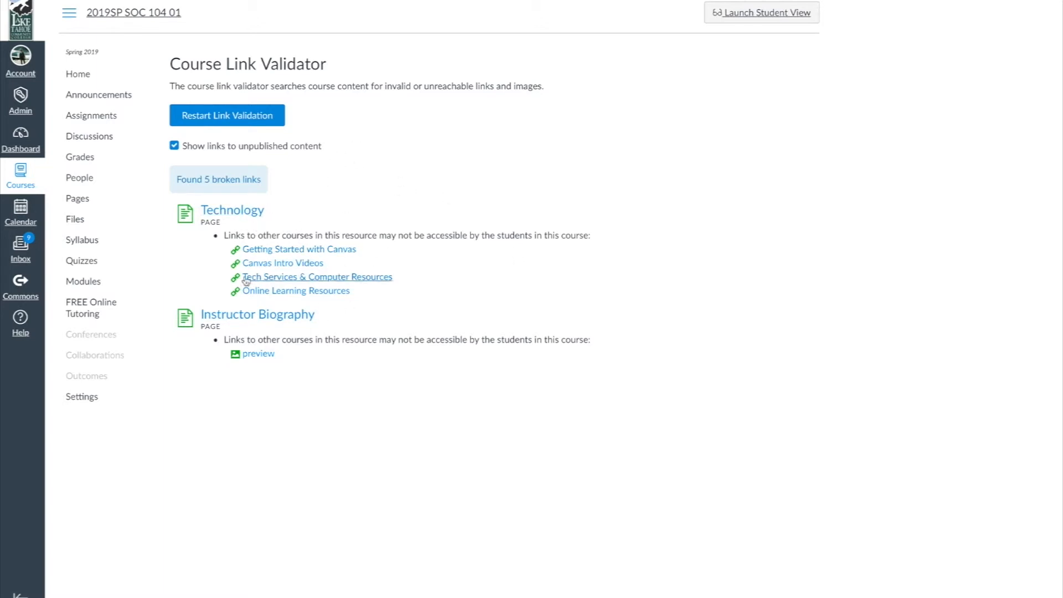
click(174, 146)
click(212, 116)
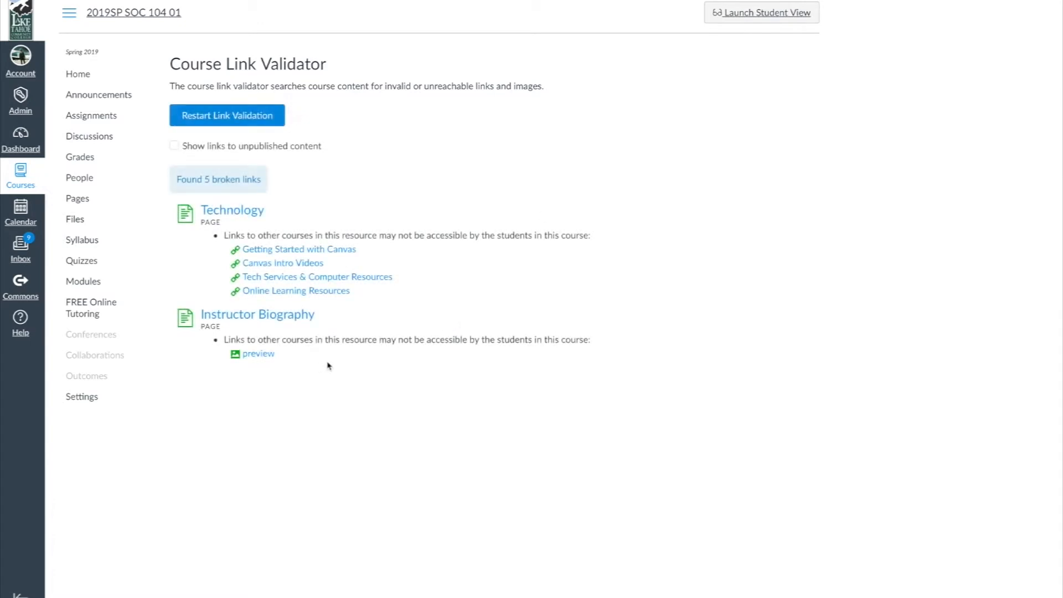
Open the Instructor Biography page from the validation results and examine its video, links and photo
click(273, 315)
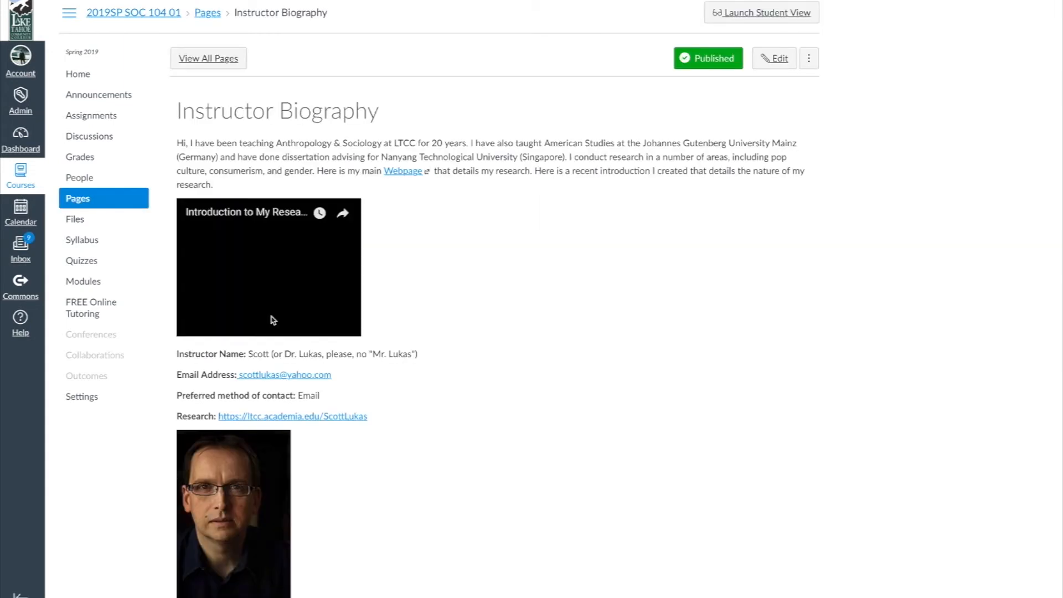
scroll(687, 234, down, 2)
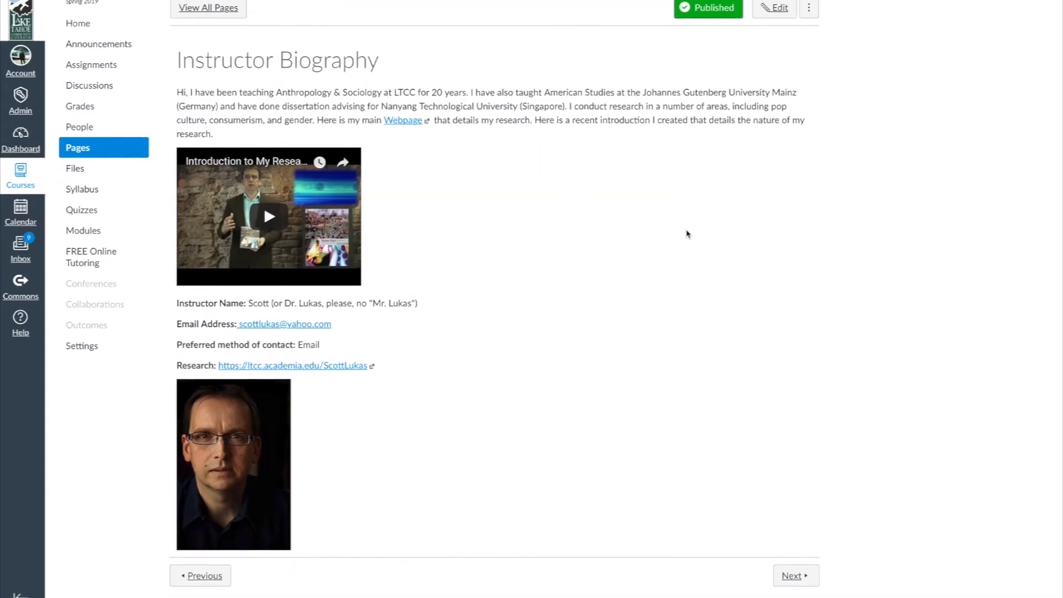
scroll(687, 233, up, 2)
scroll(687, 232, down, 1)
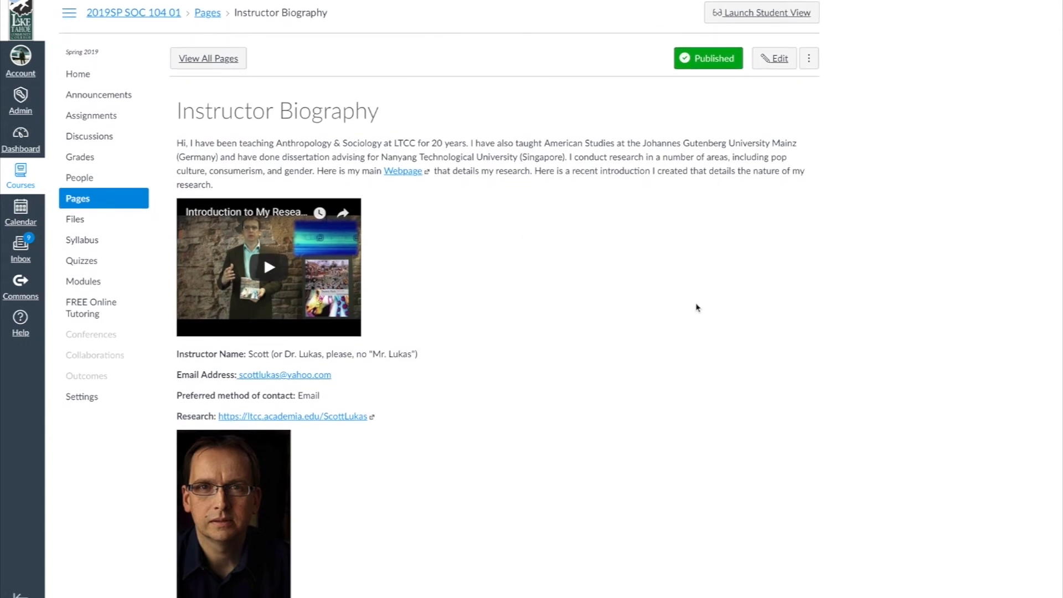
scroll(695, 304, down, 2)
scroll(695, 313, up, 3)
scroll(696, 318, down, 1)
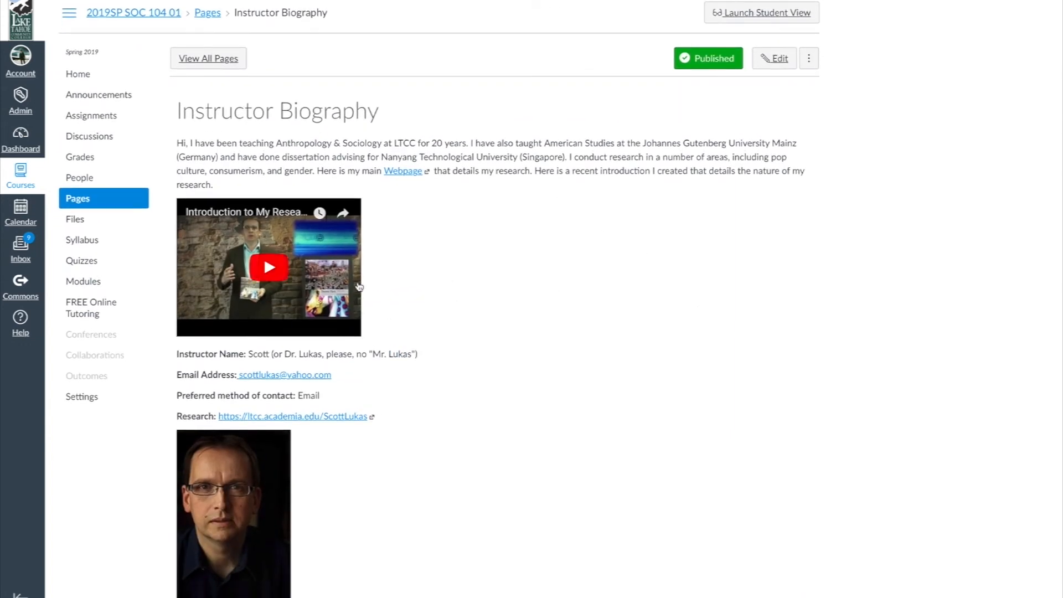
scroll(505, 301, down, 2)
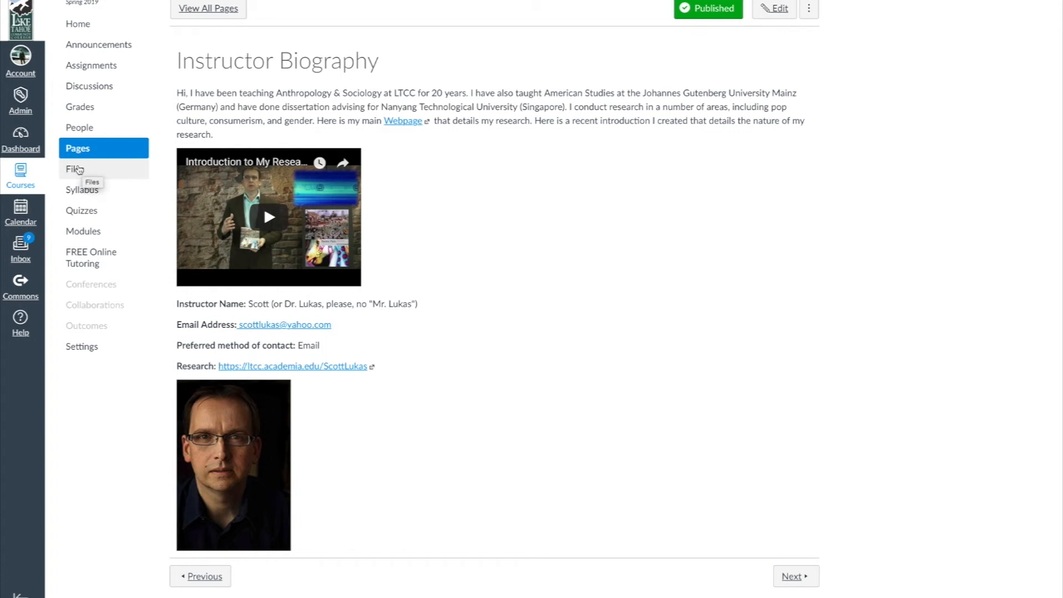
scroll(719, 315, up, 2)
scroll(719, 315, down, 1)
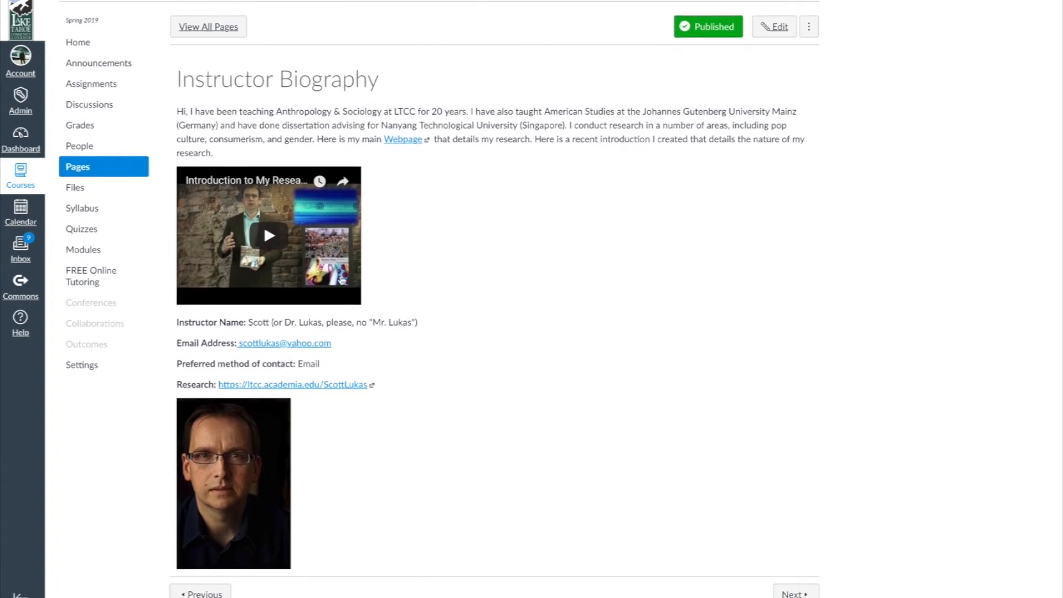
Reopen the course link validator and review the Canvas guide "How do I validate links in a course?"
click(88, 370)
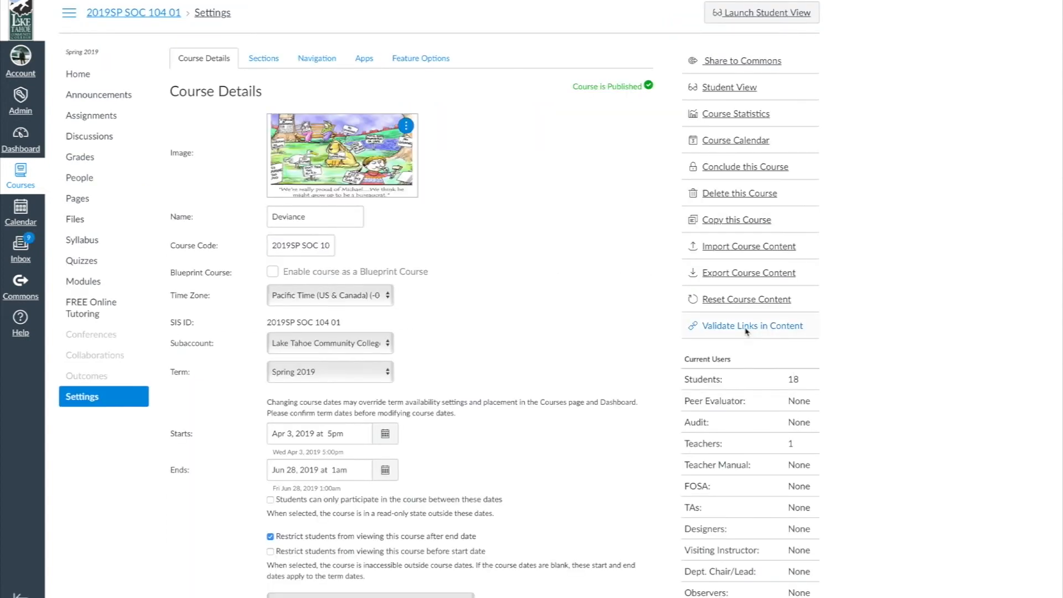
click(746, 330)
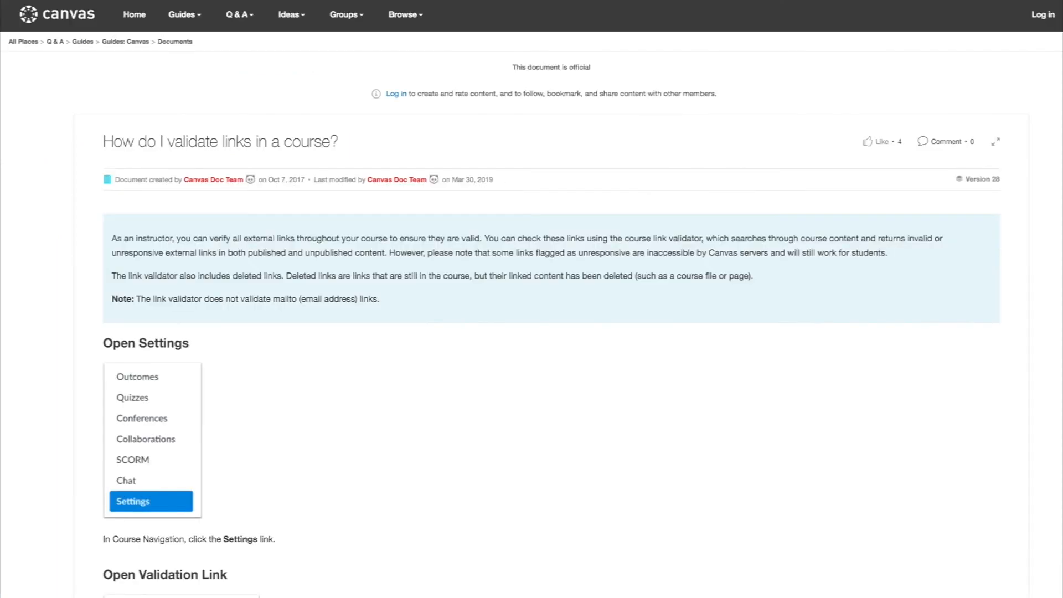
scroll(550, 327, down, 20)
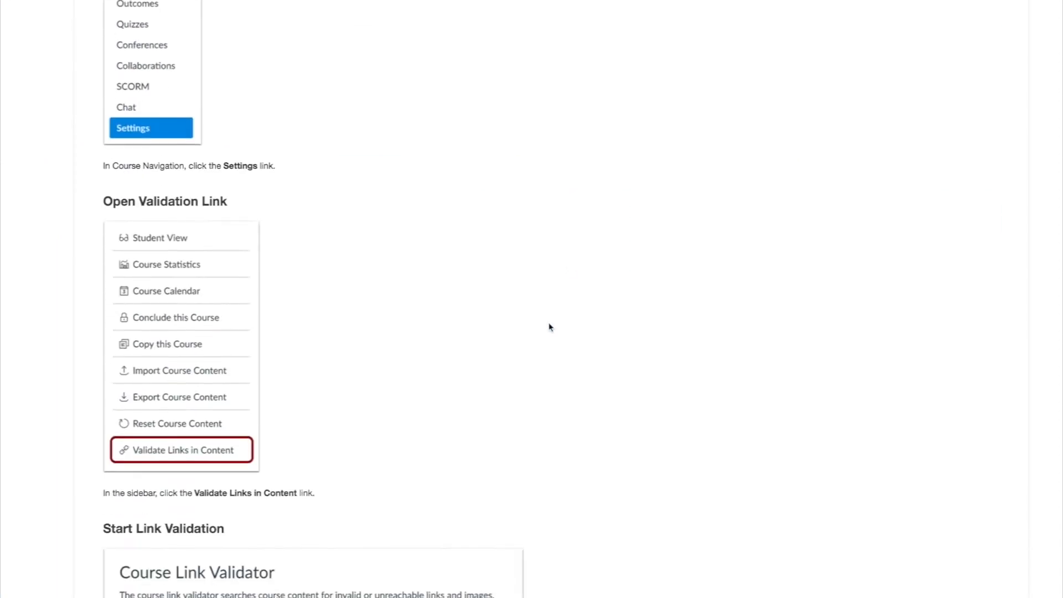
scroll(550, 326, down, 15)
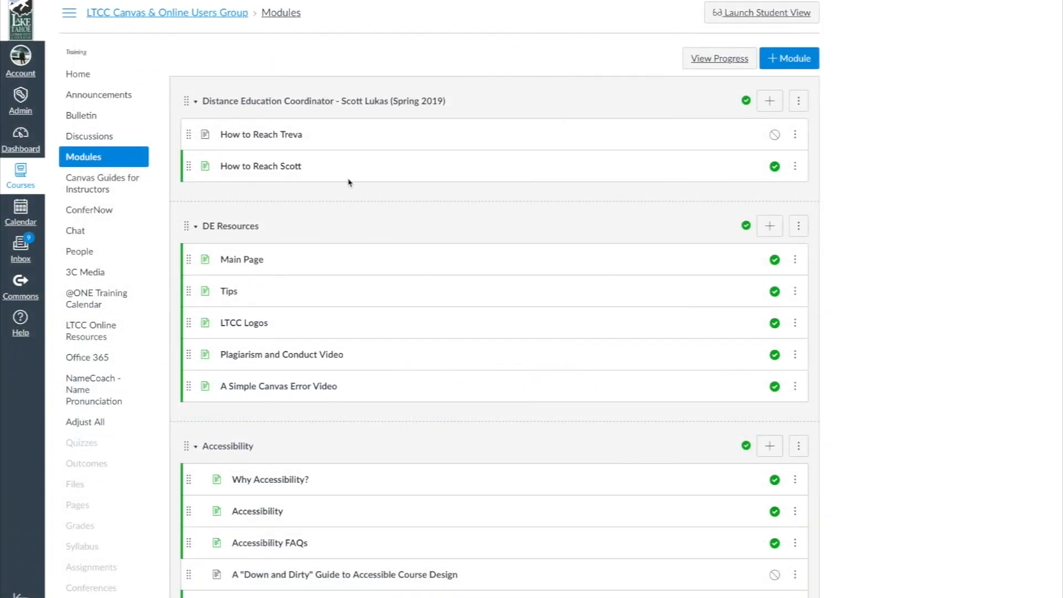
Open Canvas Guides for Instructors from LTCC Canvas & Online Users Group and browse the Canvas Instructor Guide table of contents
click(97, 189)
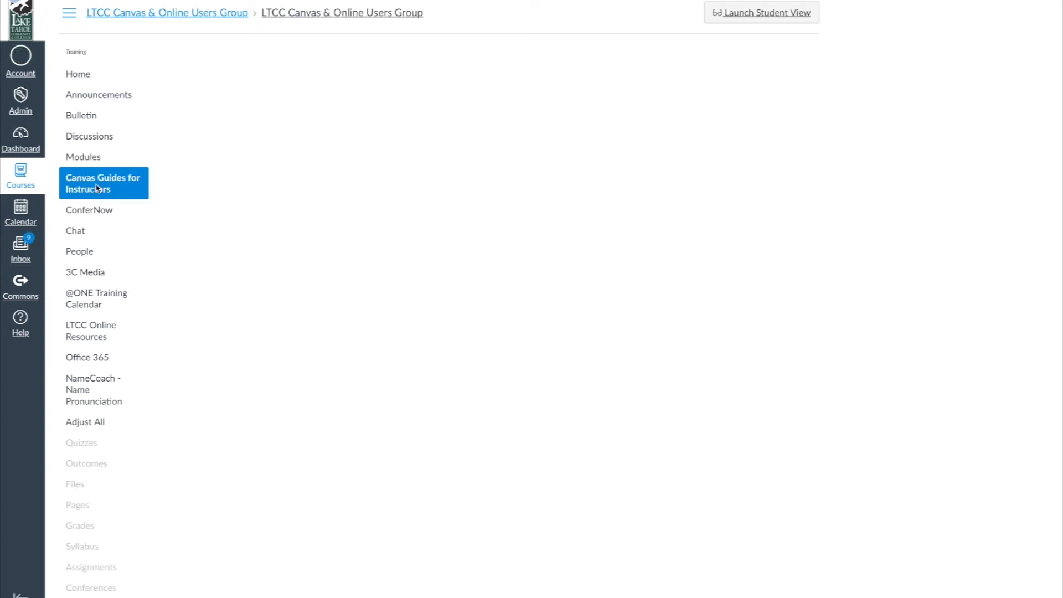
click(512, 85)
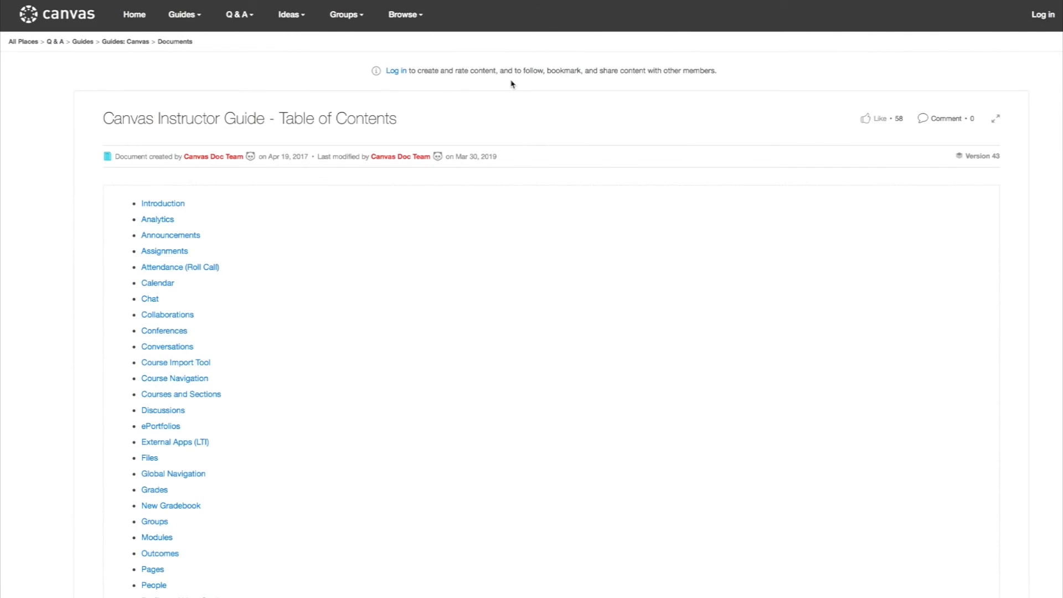
scroll(515, 290, down, 8)
scroll(514, 289, up, 8)
scroll(190, 245, down, 3)
scroll(190, 245, down, 7)
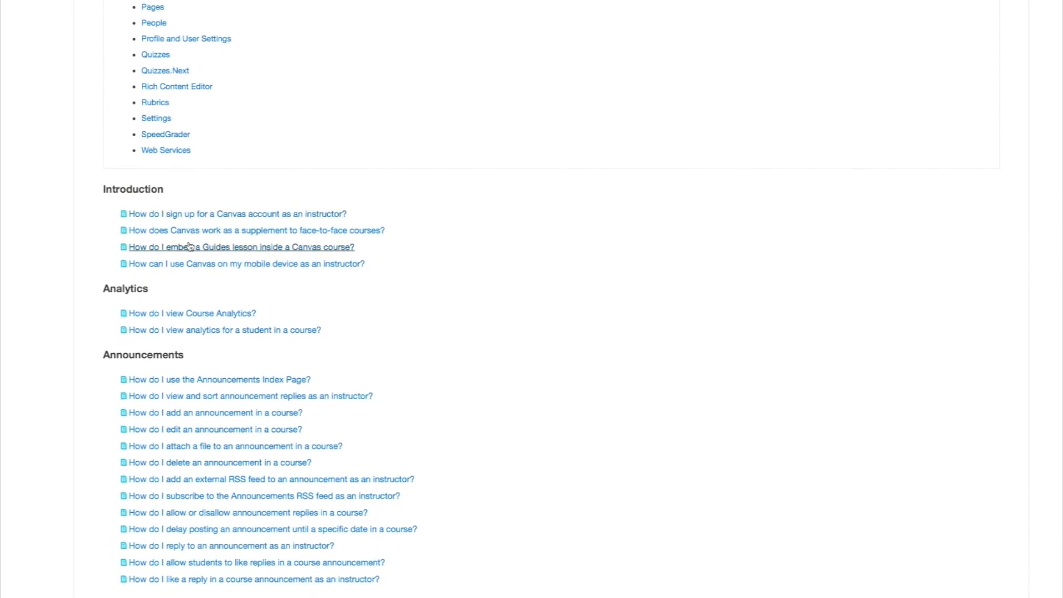
scroll(190, 245, down, 4)
scroll(231, 129, down, 20)
scroll(239, 155, down, 9)
scroll(239, 155, up, 20)
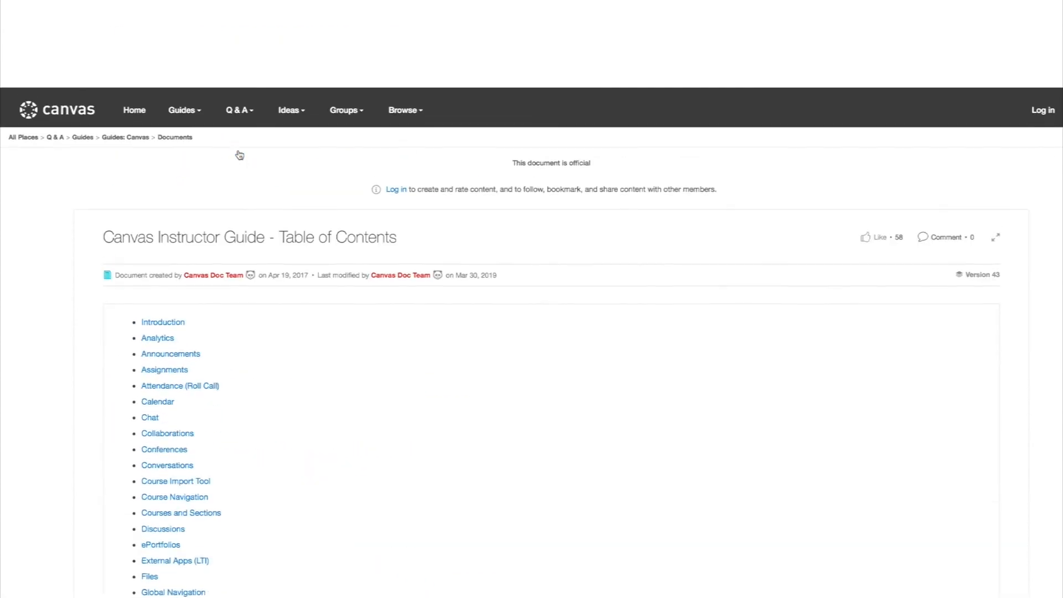